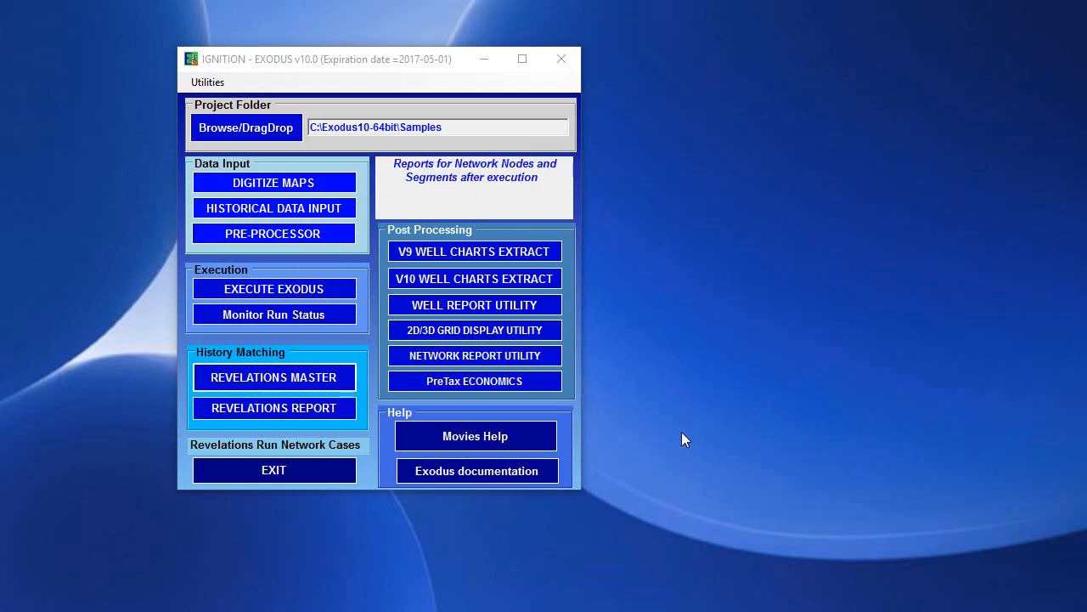
Open the recent sample data file waterfloodv10-w8,14,23,34.dat in the Exodus data pre-processor.
left_click(293, 236)
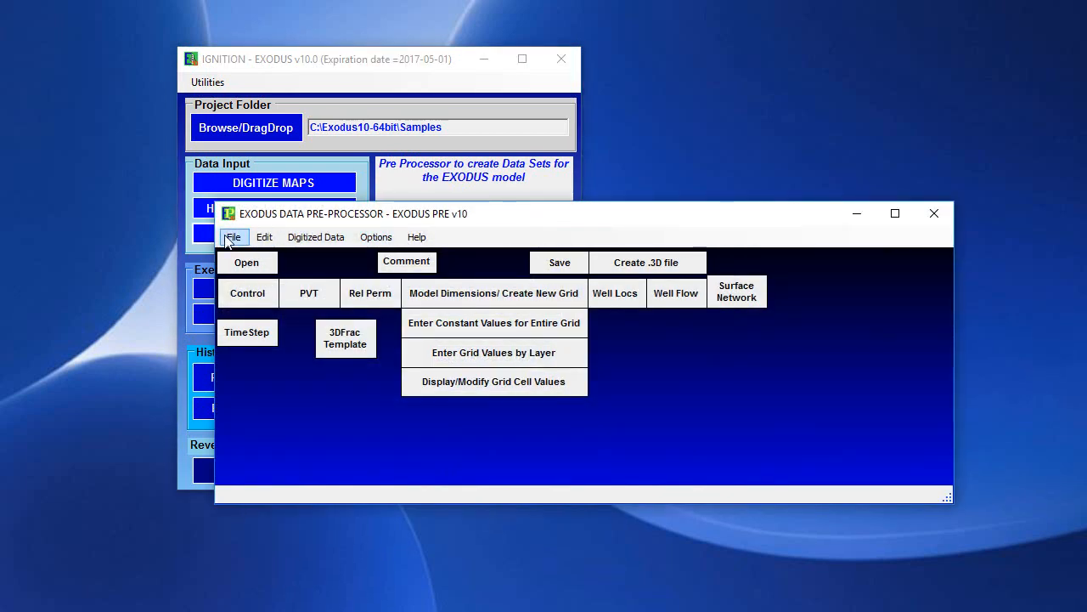
left_click(229, 238)
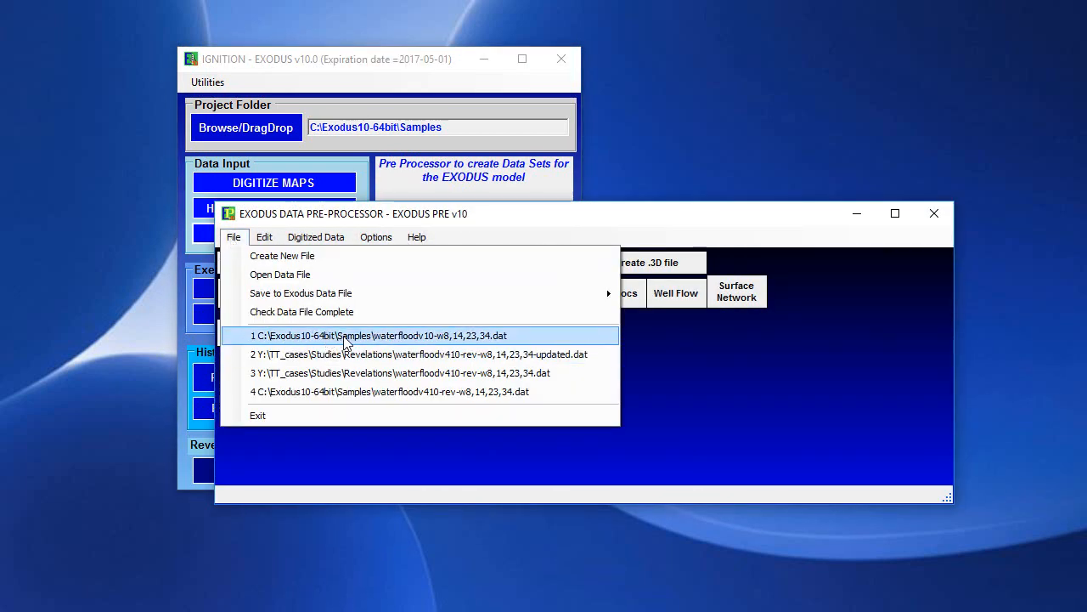
left_click(439, 340)
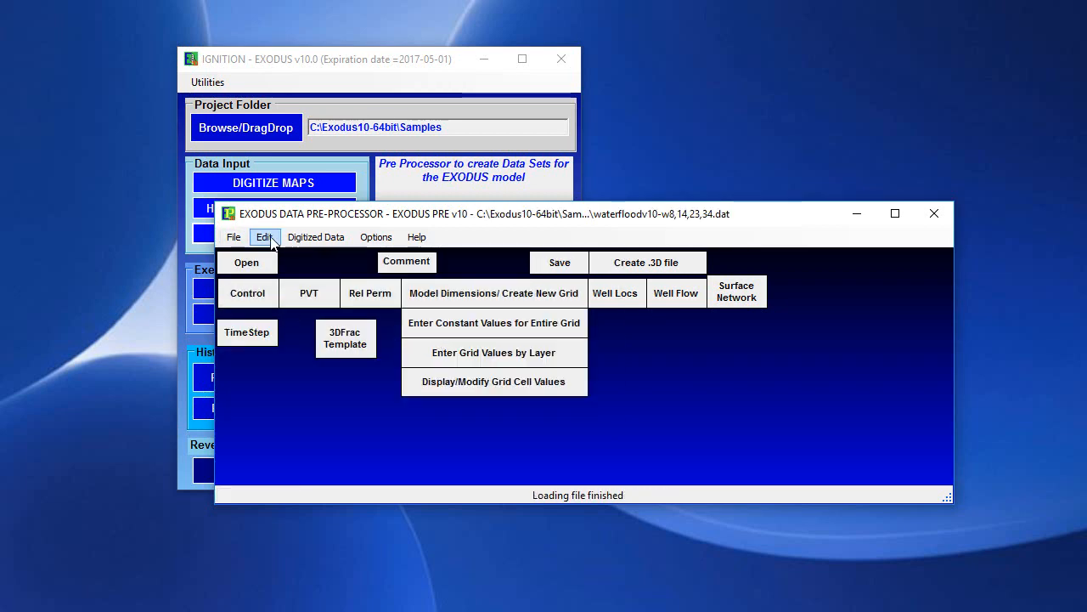
Review the data file's regression parameters, including their types, numbers and variables, and close the pre-processor.
left_click(272, 237)
left_click(356, 411)
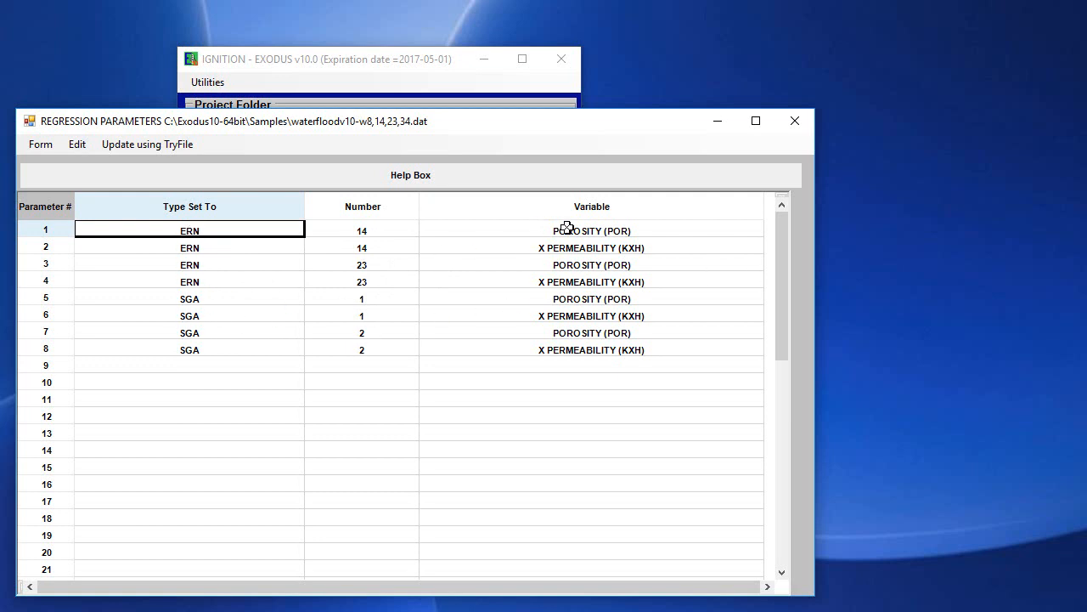
left_click(796, 121)
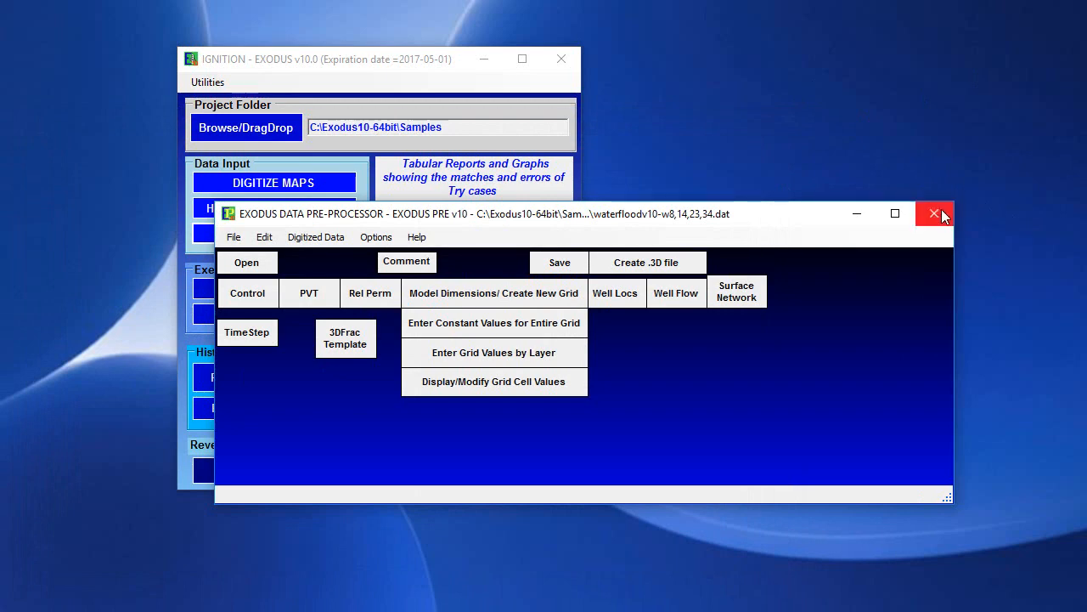
left_click(938, 214)
Launch Revelations Master for history matching from the Ignition window.
left_click(293, 398)
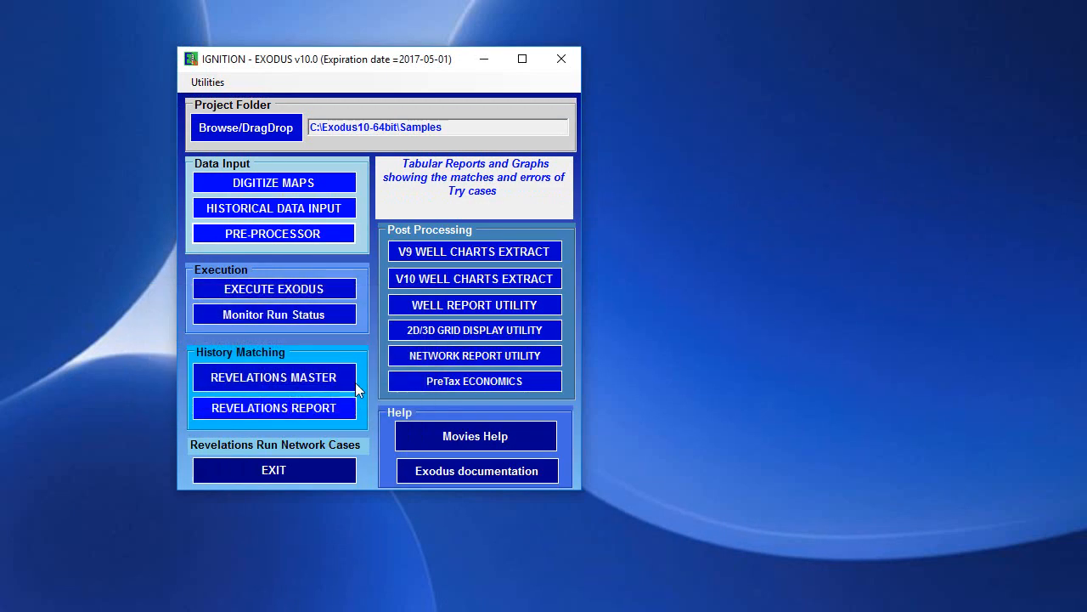
left_click(819, 330)
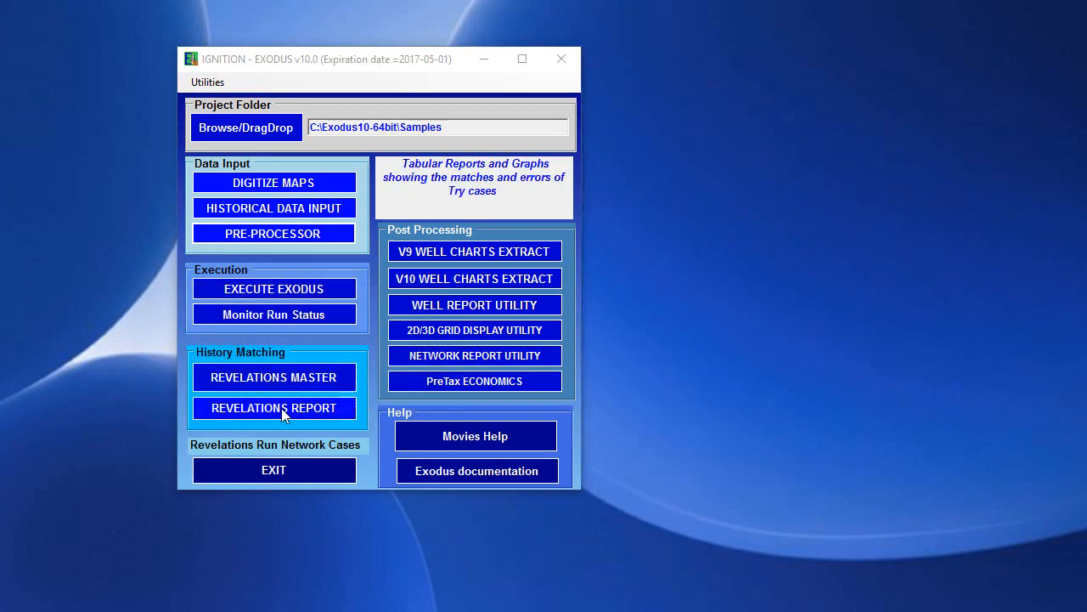
left_click(294, 383)
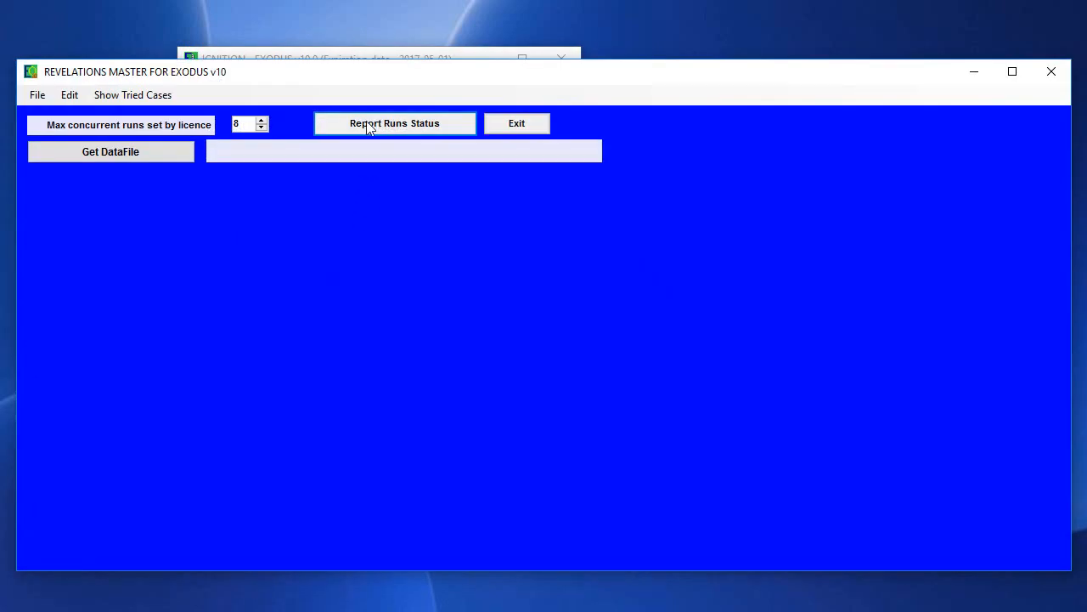
Load the data file waterfloodv10-w8,14,23,34.dat from Y:\TT_cases\Studies\Revelations into Revelations Master.
left_click(133, 162)
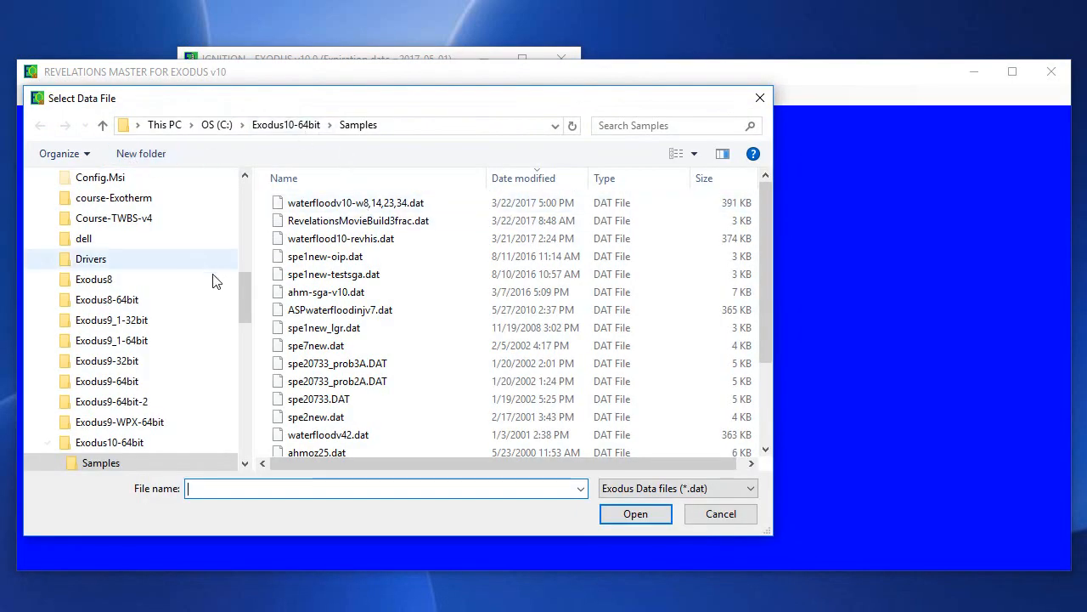
left_click_drag(245, 297, 238, 429)
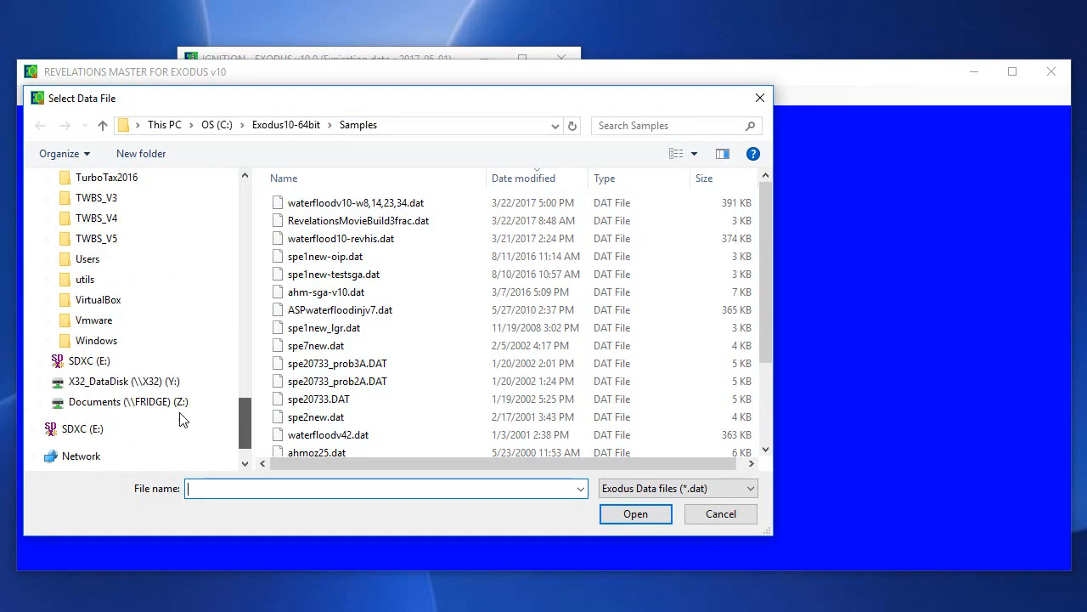
left_click(138, 383)
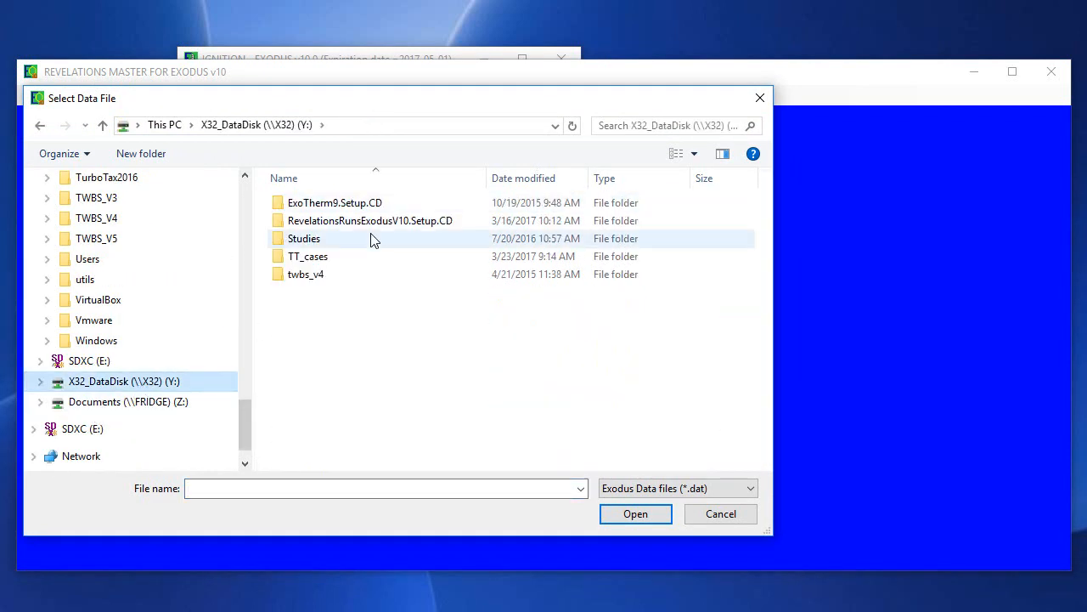
double_click(330, 255)
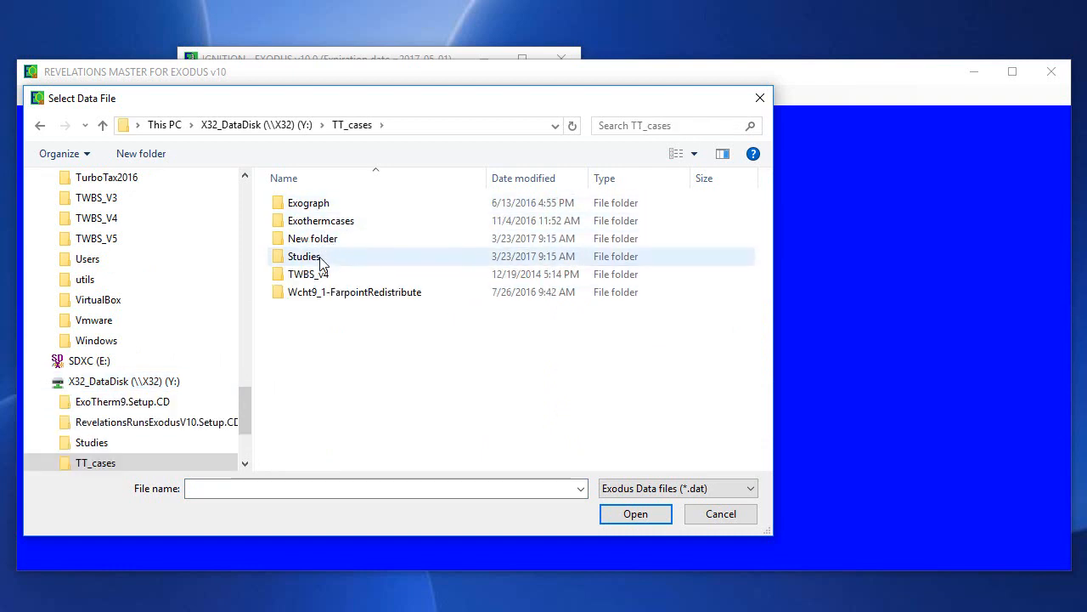
double_click(320, 260)
double_click(337, 207)
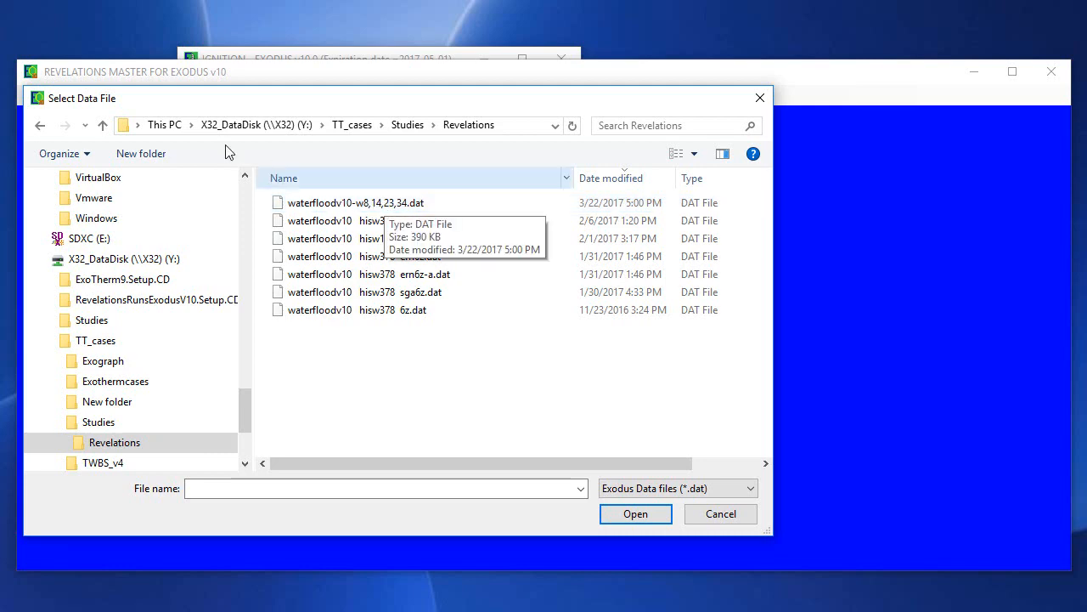
double_click(382, 203)
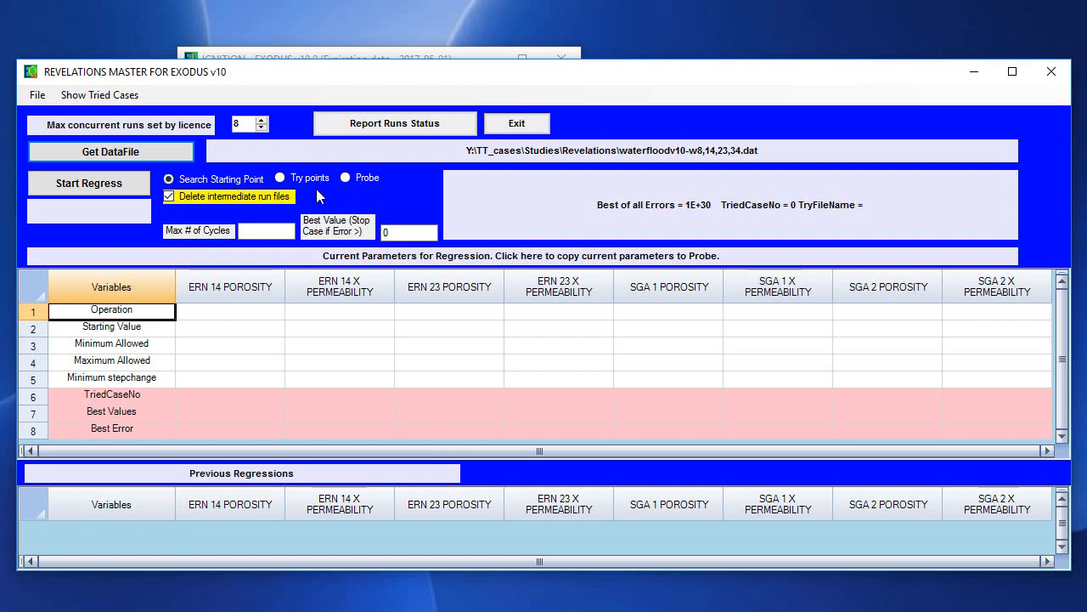
left_click(169, 196)
left_click(169, 196)
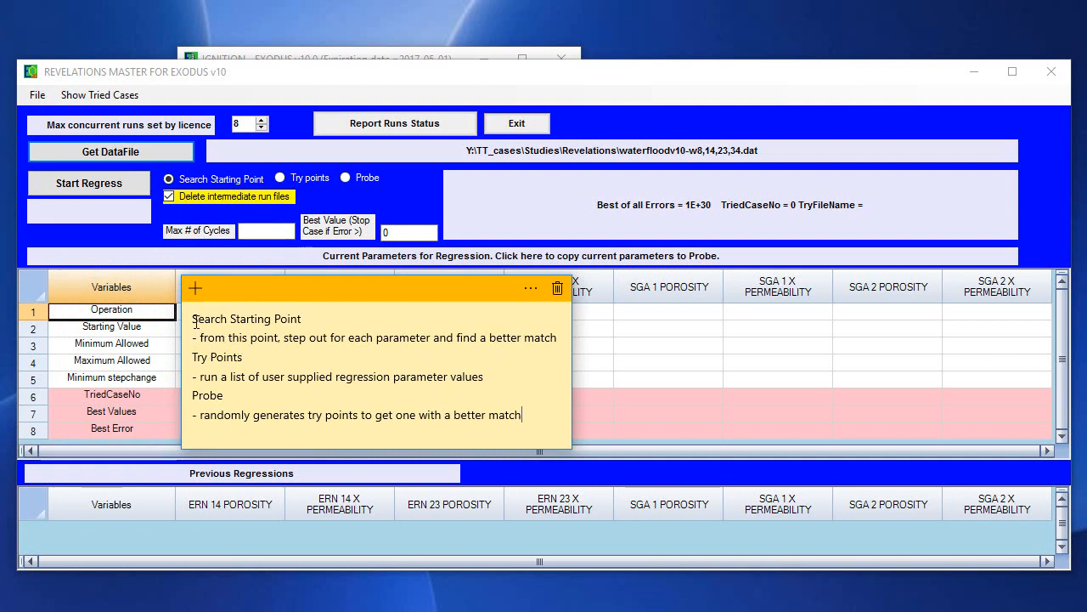
Highlight the Search Starting Point, Try Points and Probe entries in the sticky note while reading it, and move the note out of view.
left_click(307, 319, "shift")
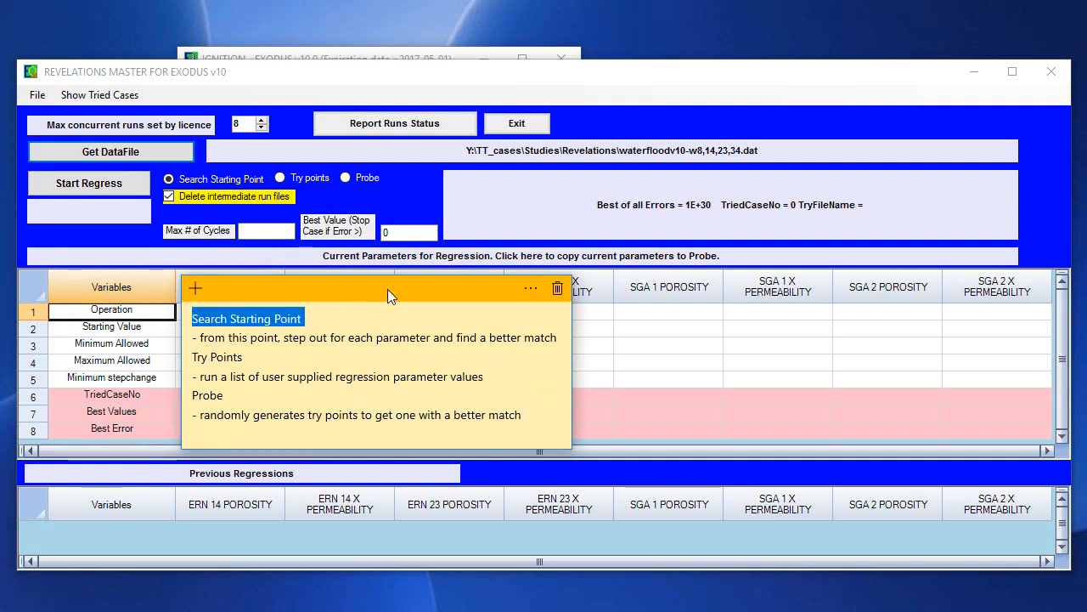
left_click_drag(388, 289, 375, 419)
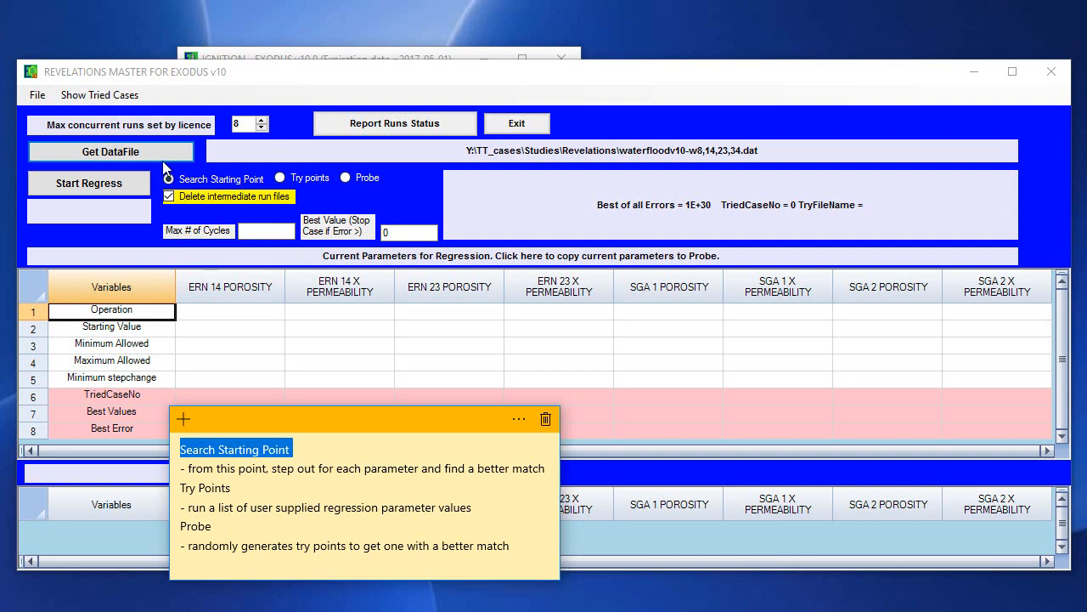
left_click_drag(181, 487, 235, 493)
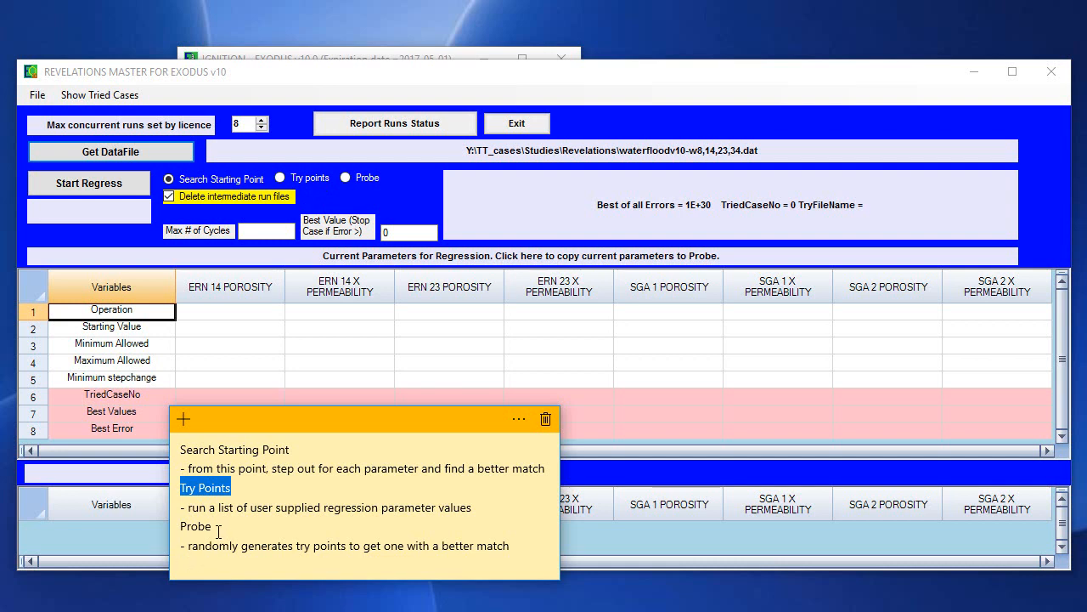
left_click_drag(213, 527, 179, 527)
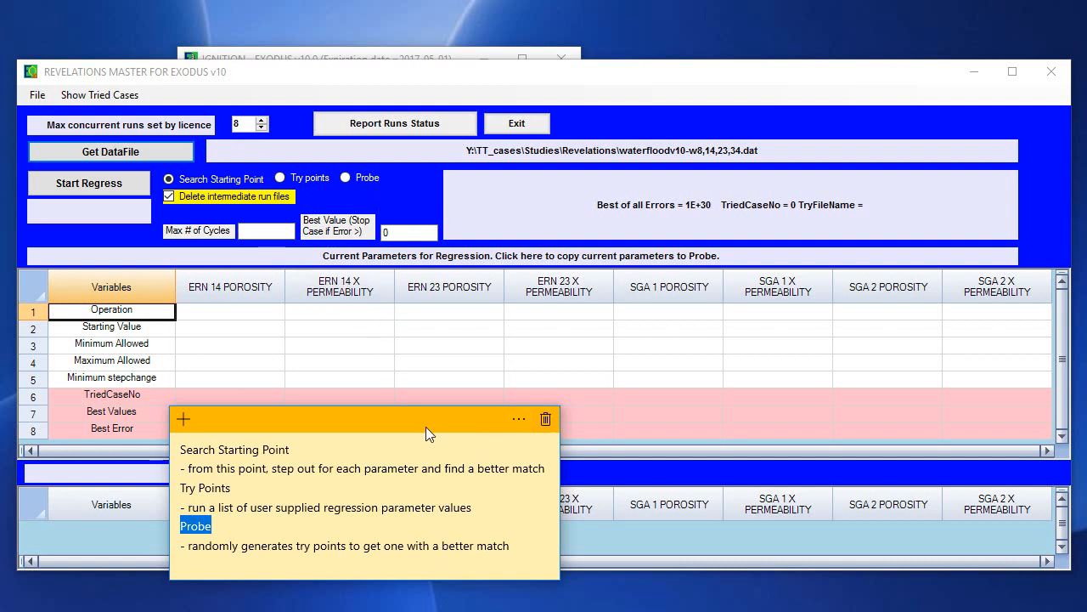
left_click_drag(426, 426, 0, 416)
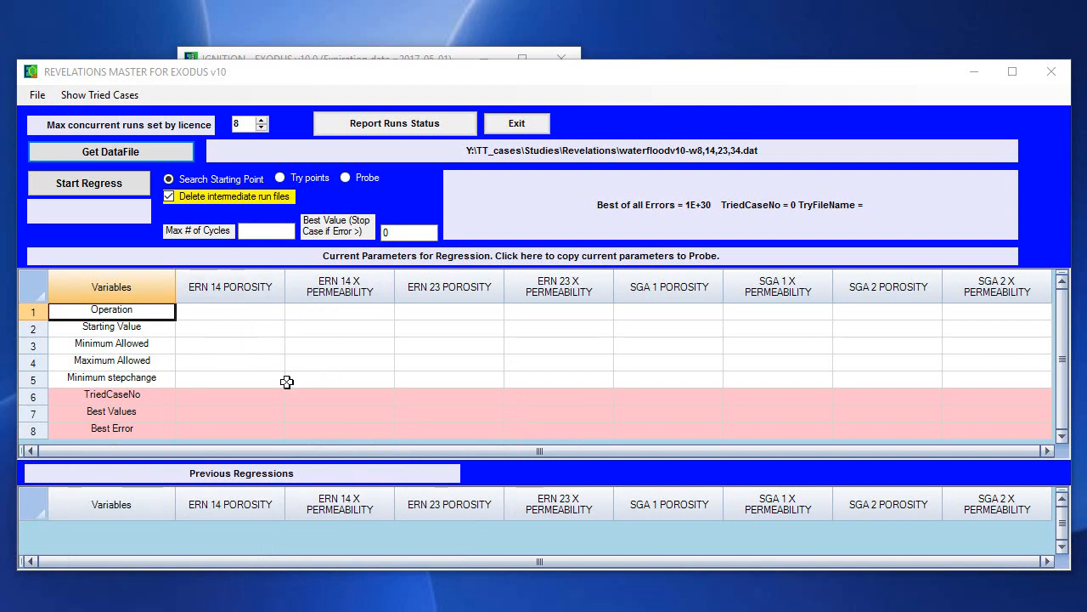
Set the ERN 14 Porosity operation to Add with a starting value of 0.
left_click(275, 317)
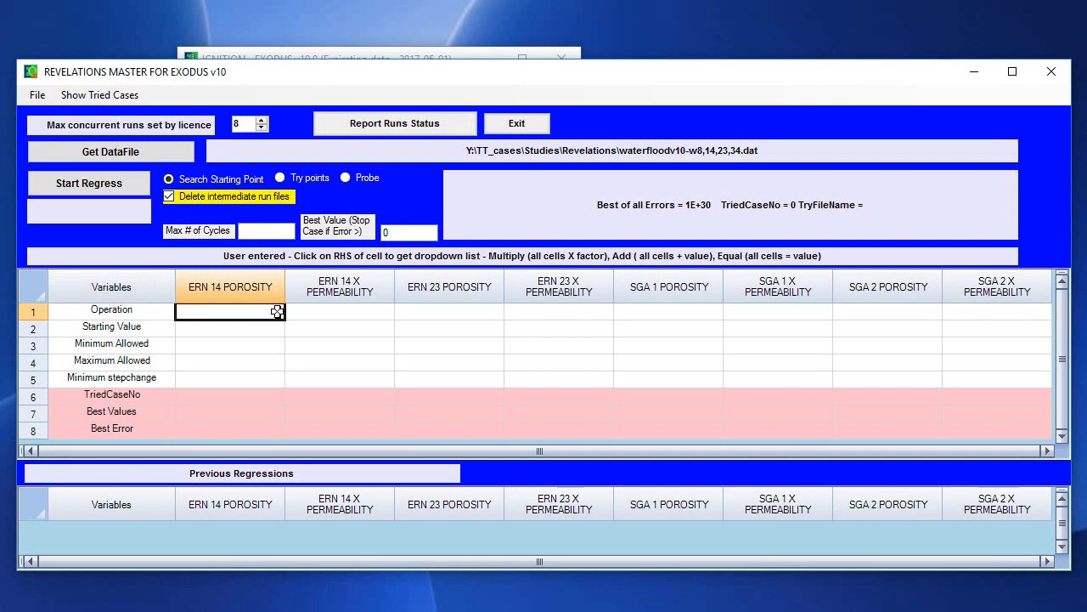
left_click(277, 313)
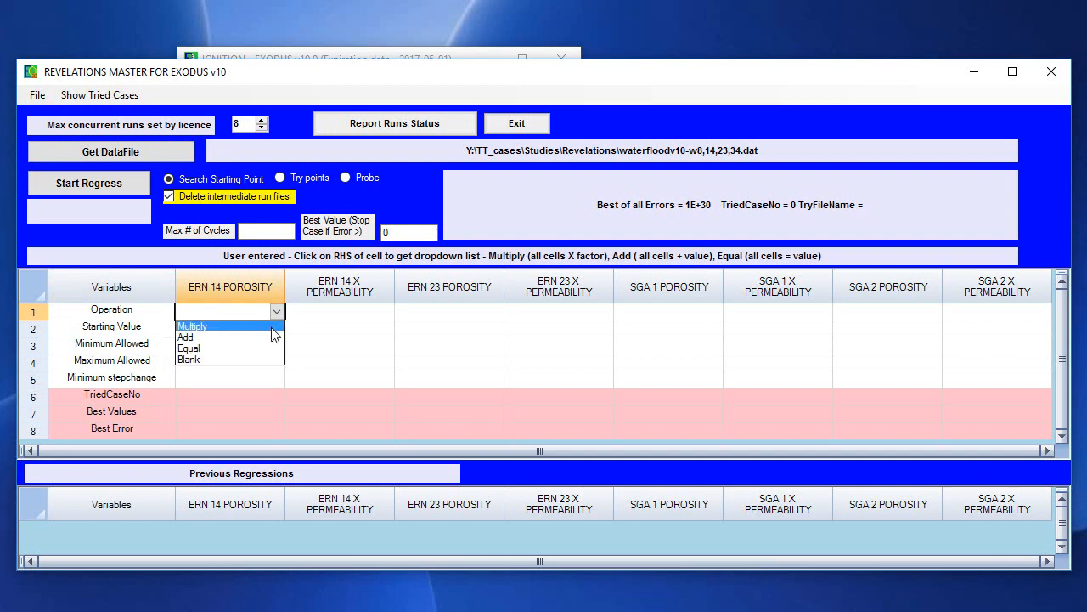
left_click(214, 338)
left_click(243, 328)
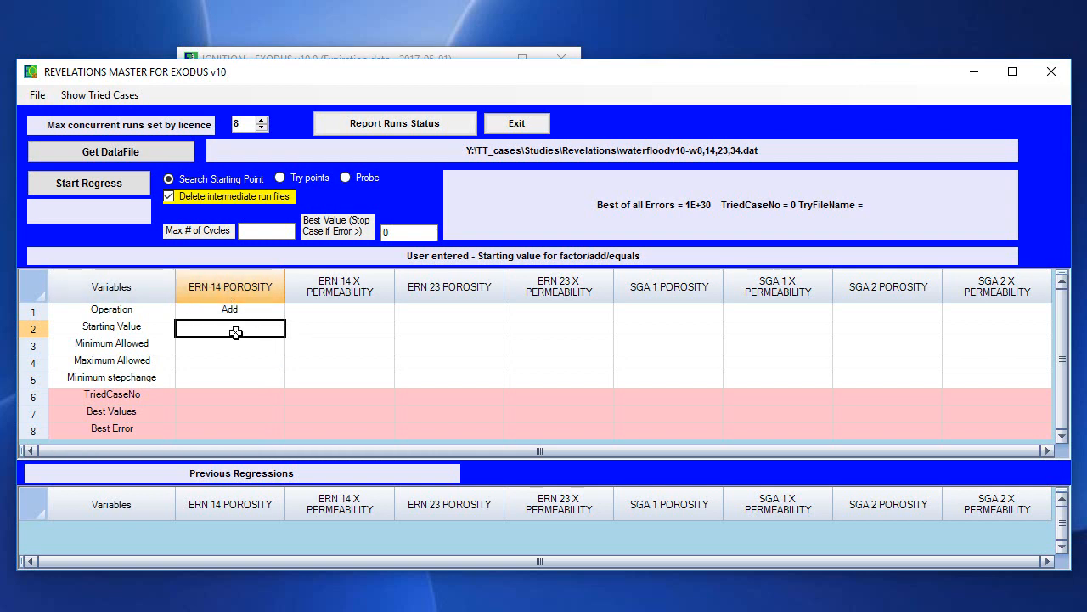
type("0")
Set the minimum allowed value of ERN 14 Porosity to -0.1 and its maximum allowed value to 0.2.
left_click(268, 347)
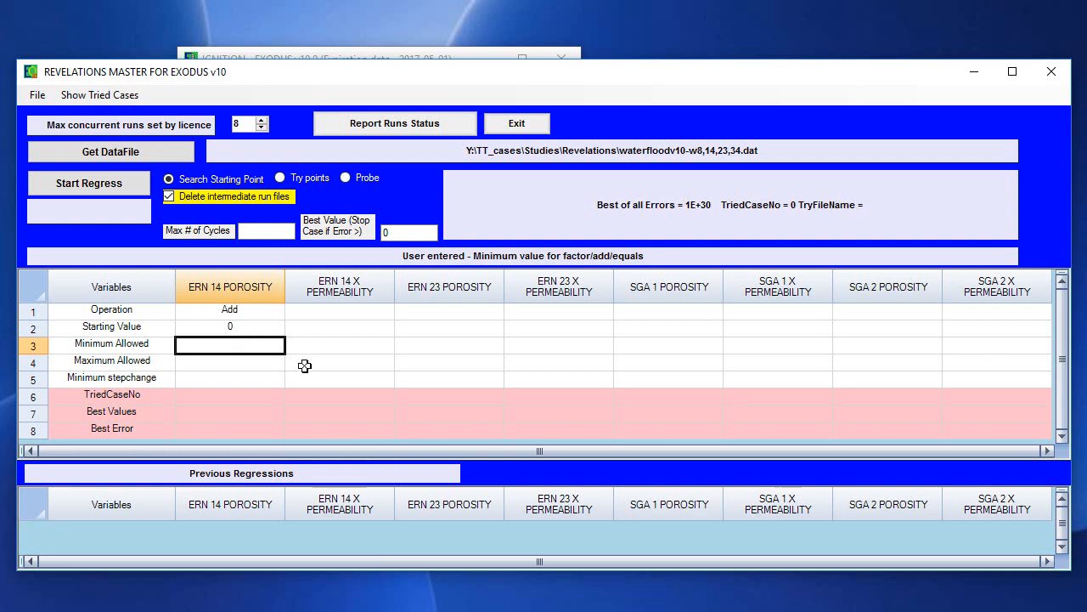
left_click(248, 350)
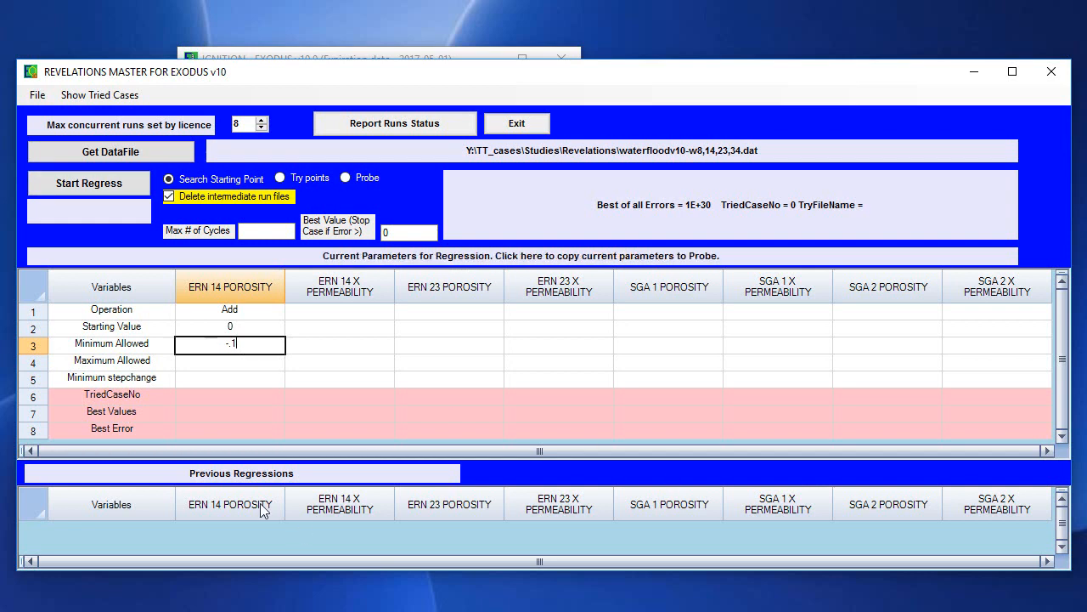
left_click(236, 363)
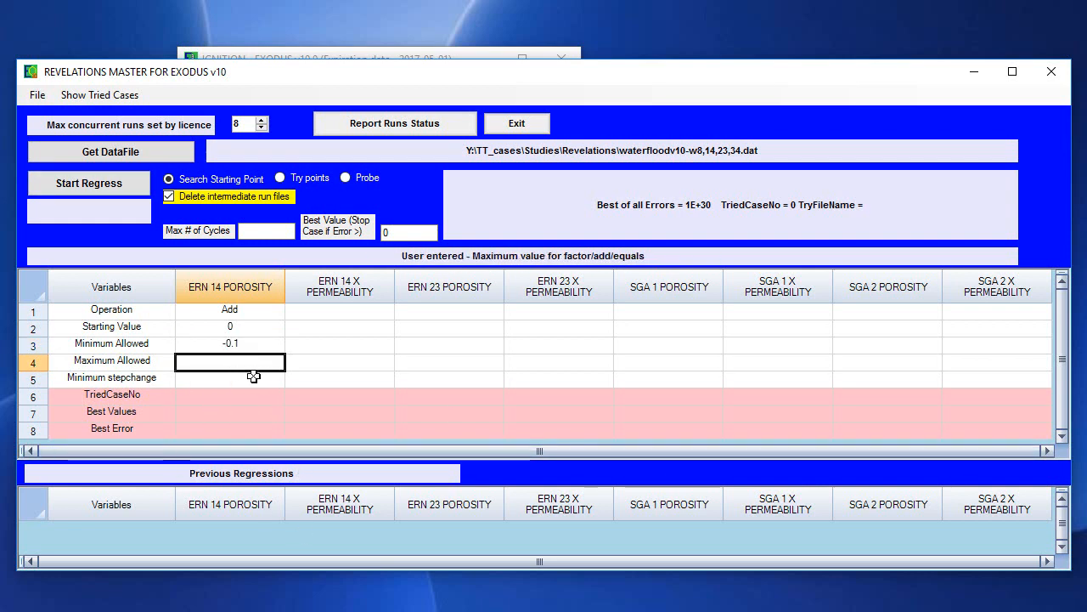
type(".2")
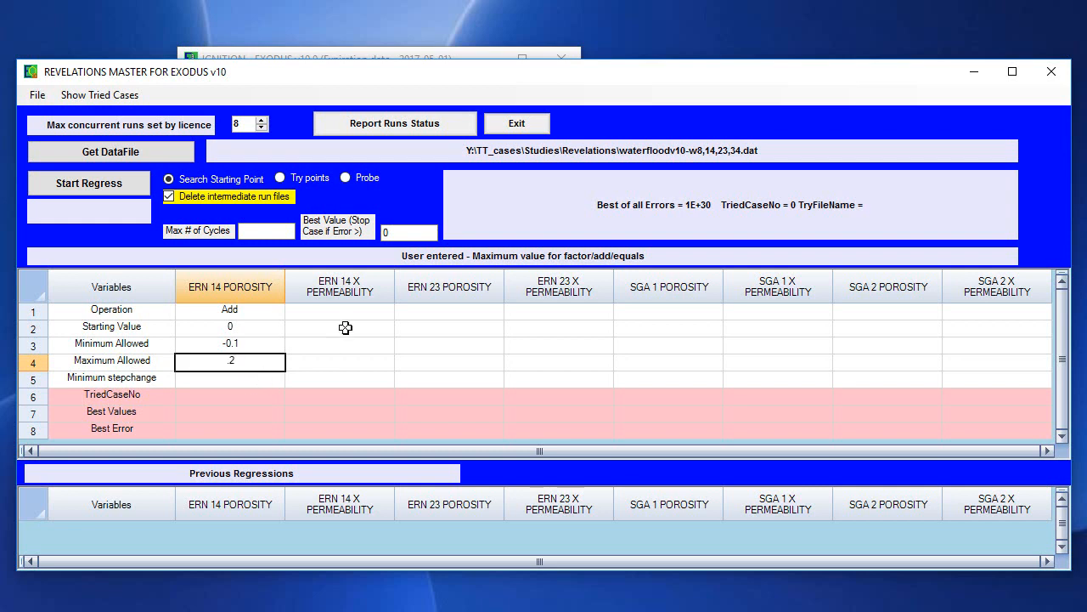
Set the minimum stepchange of ERN 14 Porosity to 0.001.
left_click(252, 377)
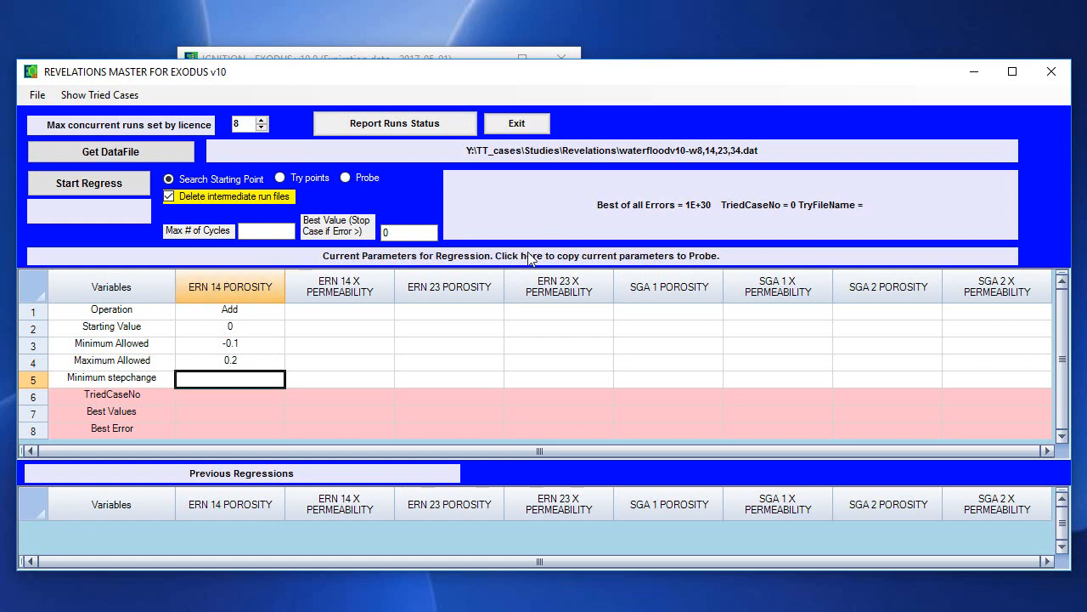
left_click(243, 382)
type(".00")
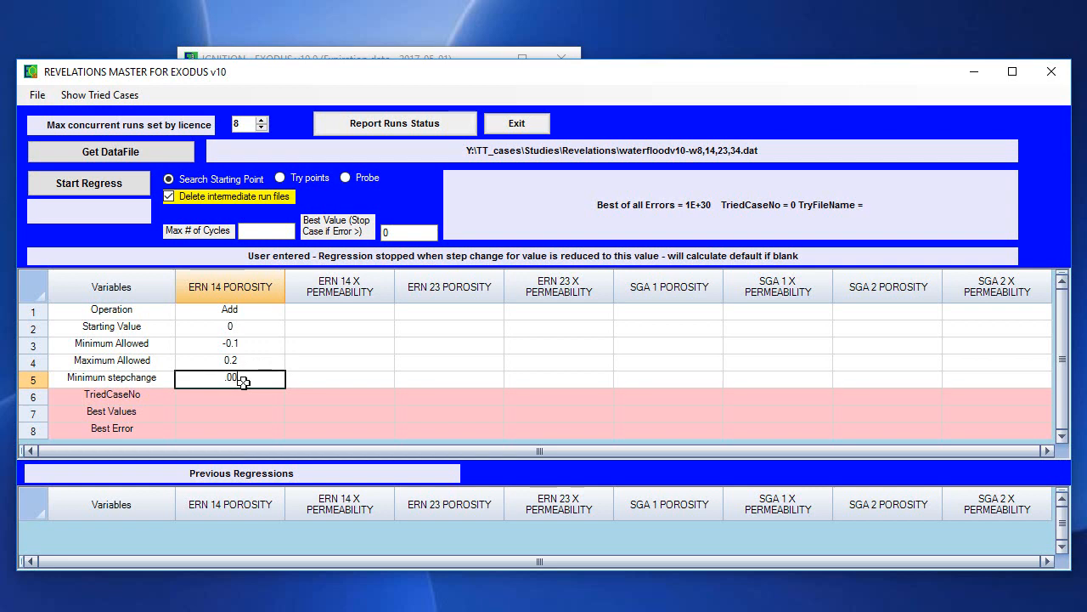
type("01\\\\")
key("BackSpace")
key("BackSpace")
key("BackSpace")
key("BackSpace")
type("1")
Set the ERN 14 X Permeability operation to Multiply, with a starting value of 1 and a minimum allowed value of 0.01.
left_click(329, 304)
left_click(387, 311)
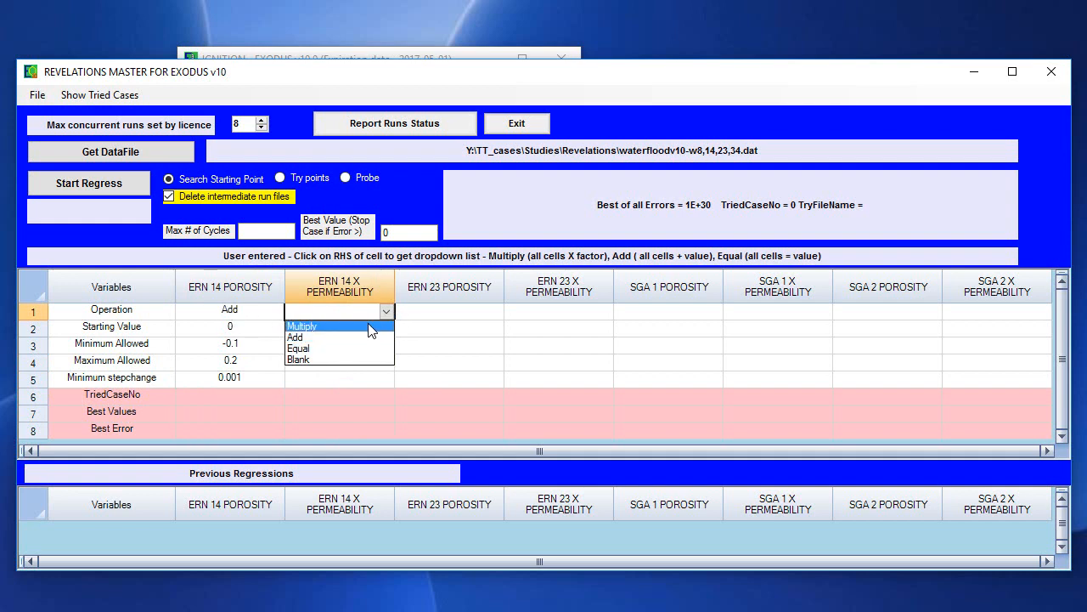
left_click(371, 328)
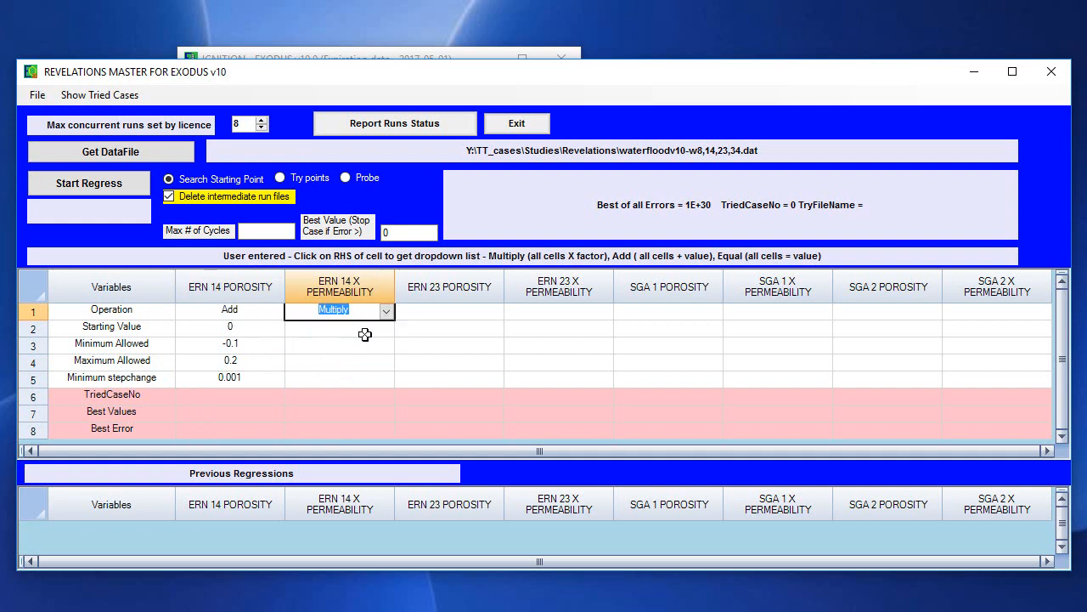
left_click(392, 326)
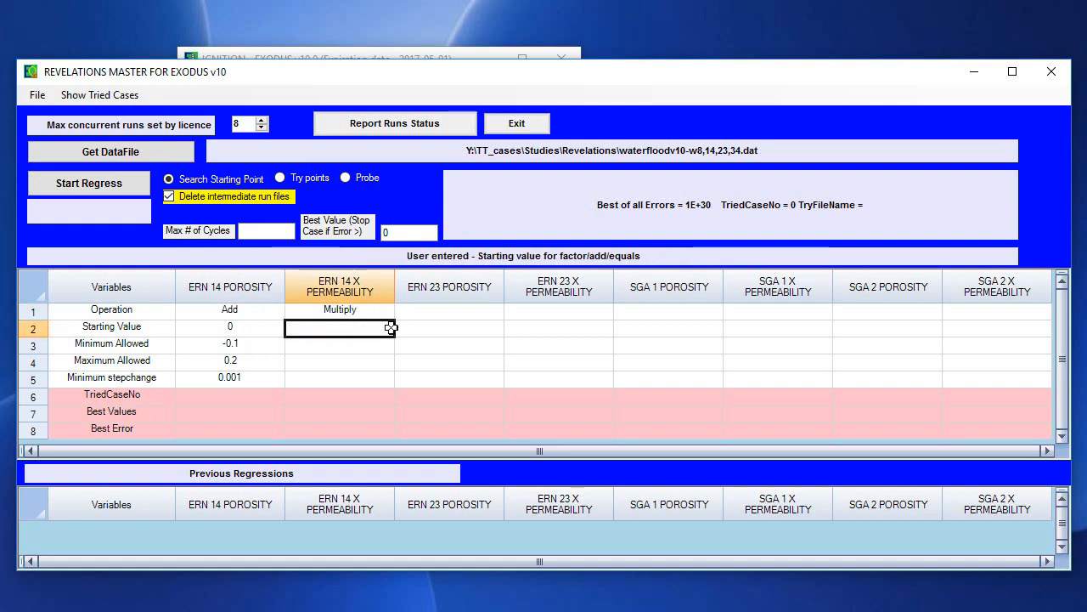
left_click(390, 327)
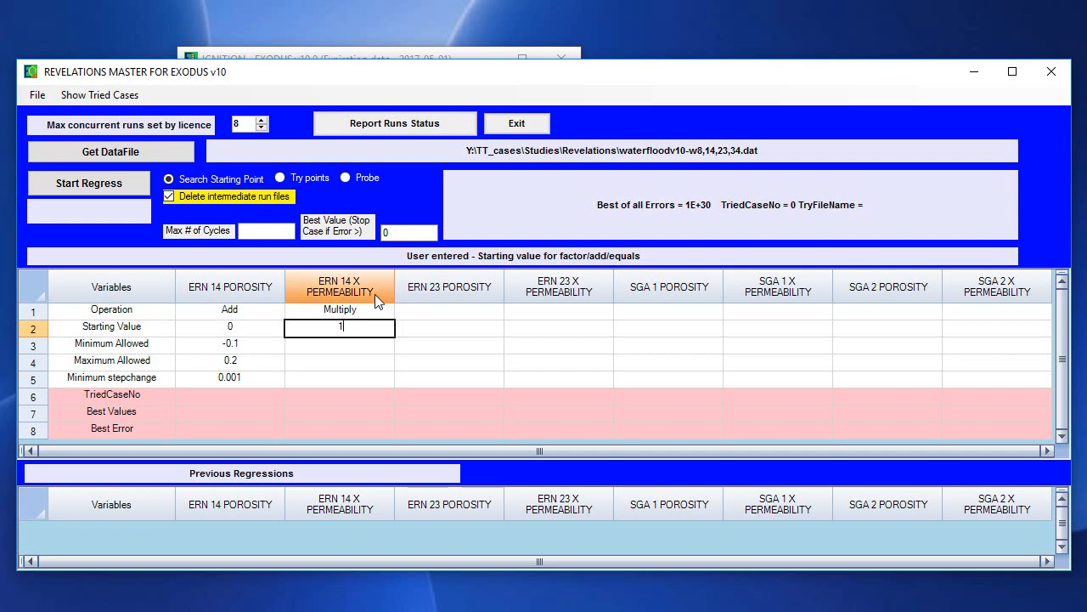
left_click(374, 345)
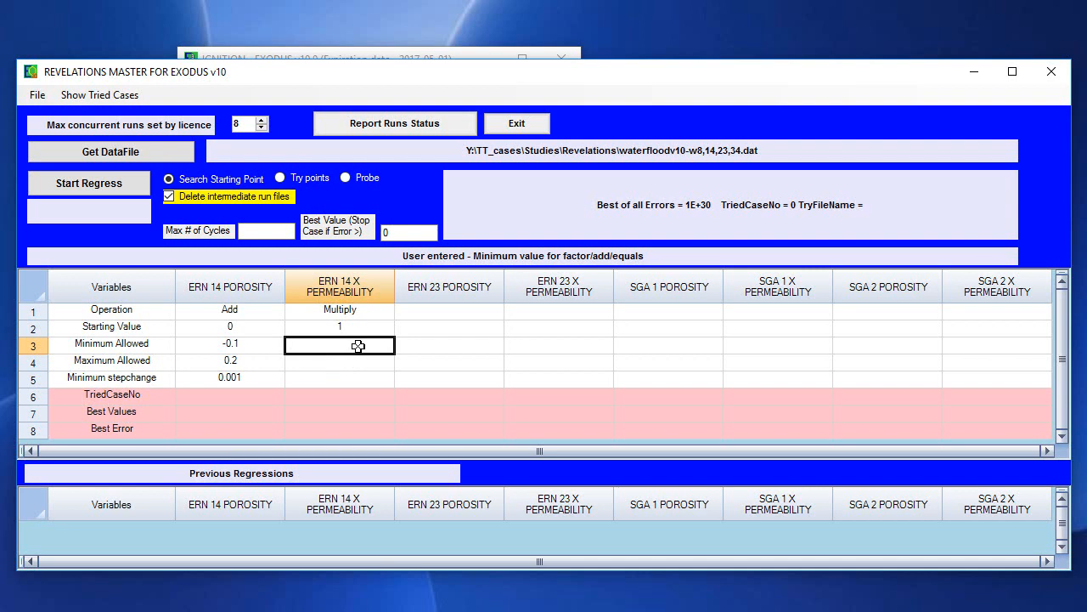
left_click(359, 346)
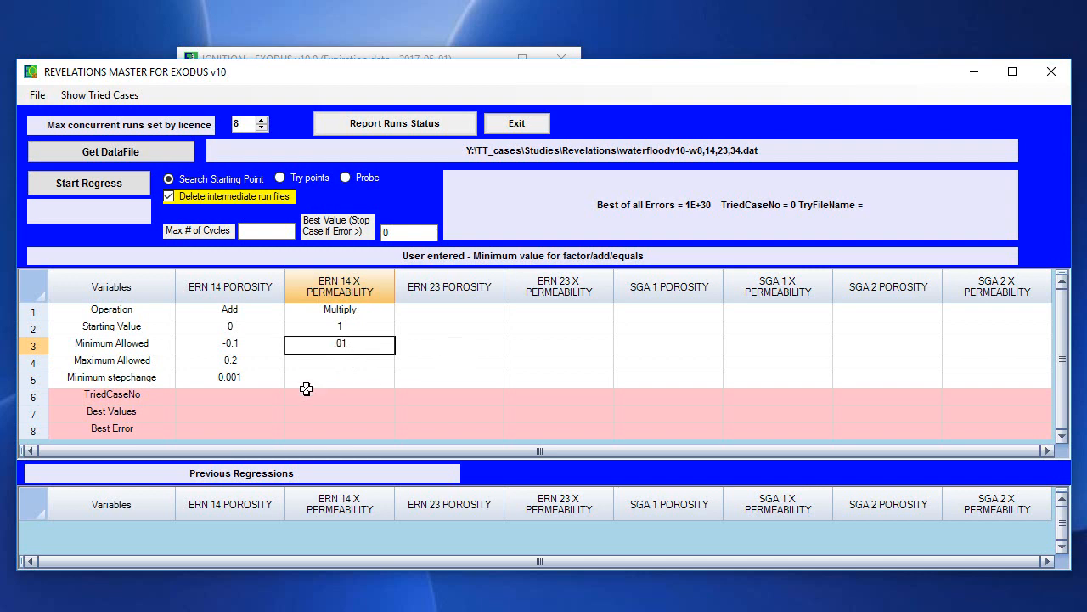
Set the ERN 14 X Permeability minimum allowed value to 0.01, maximum allowed value to 10 and minimum stepchange to 0.001.
type(".01")
key("Return")
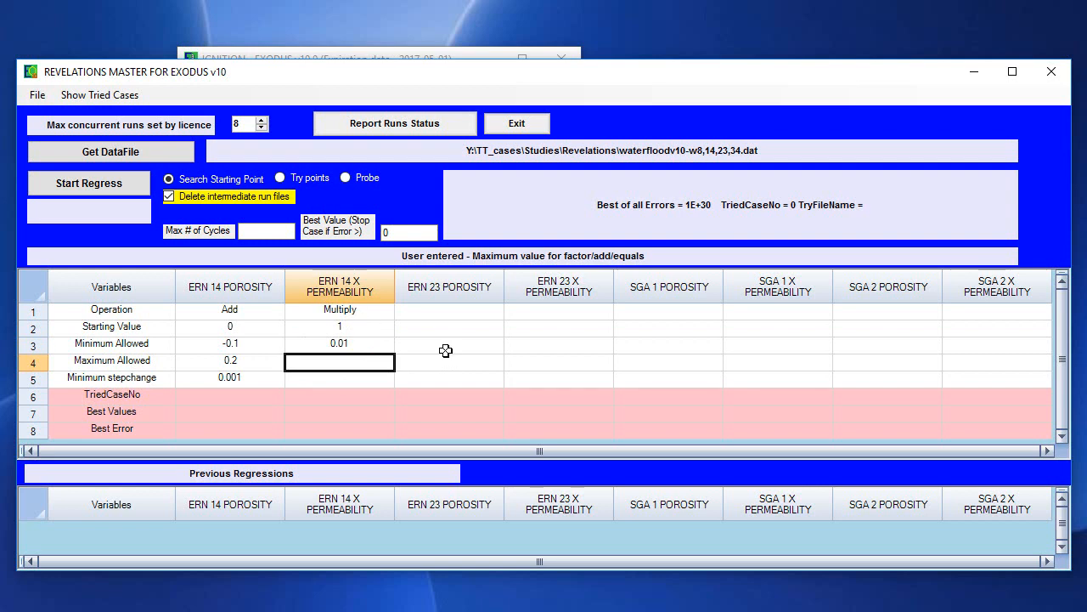
type("10")
left_click(355, 382)
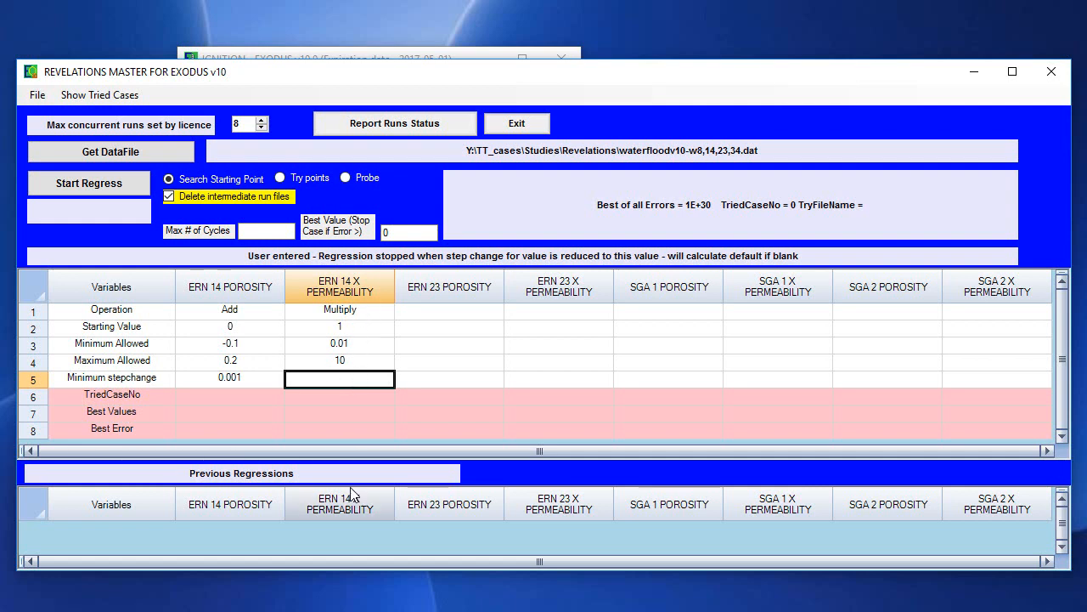
type(".001")
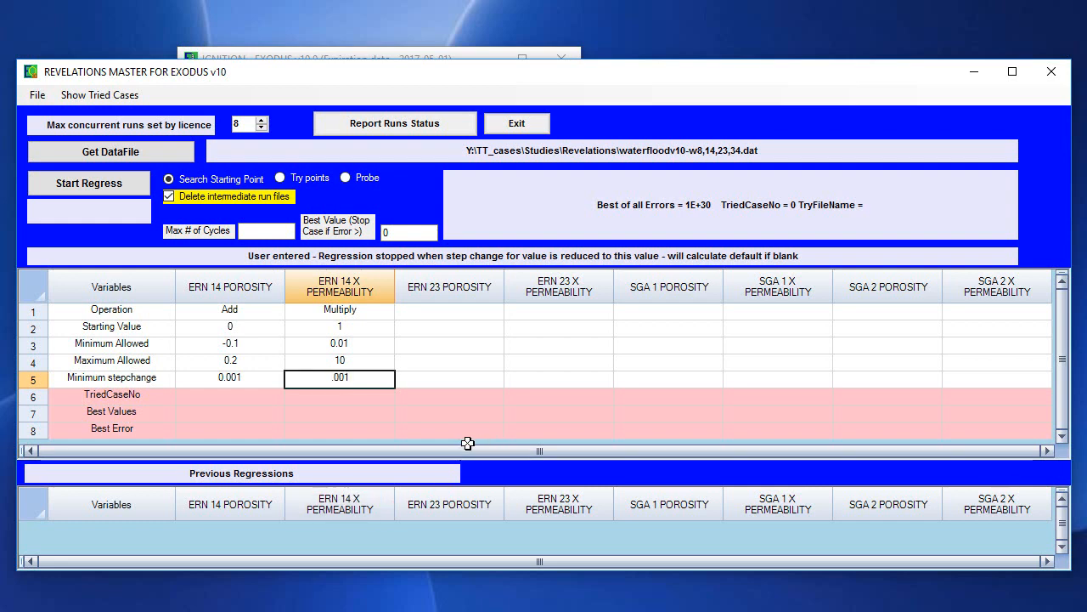
Set the ERN 23 Porosity operation to Equal with a starting value of 0.2.
left_click(434, 313)
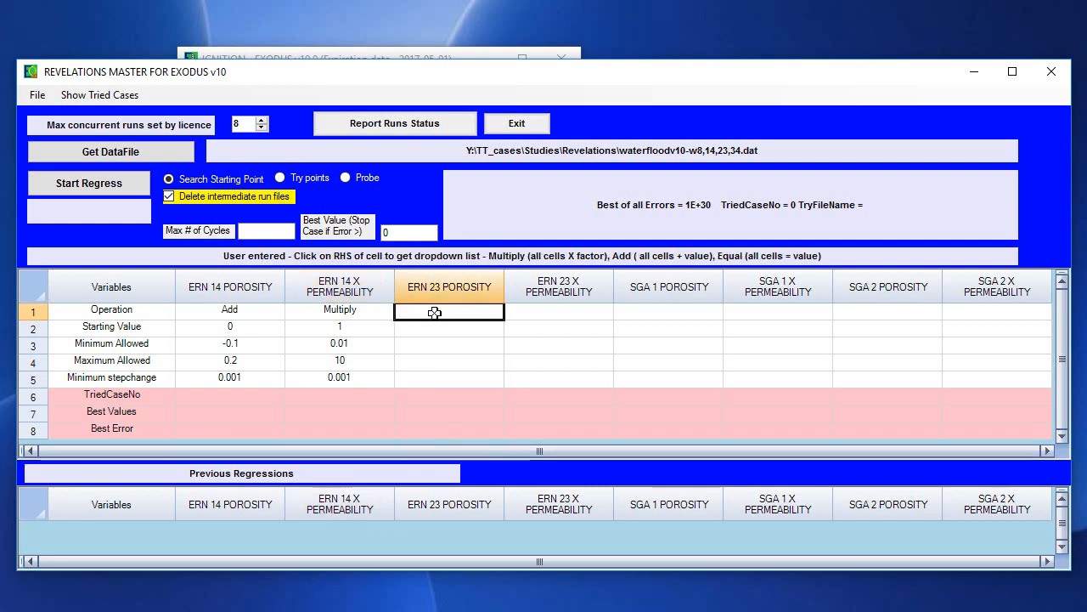
left_click(496, 313)
left_click(480, 348)
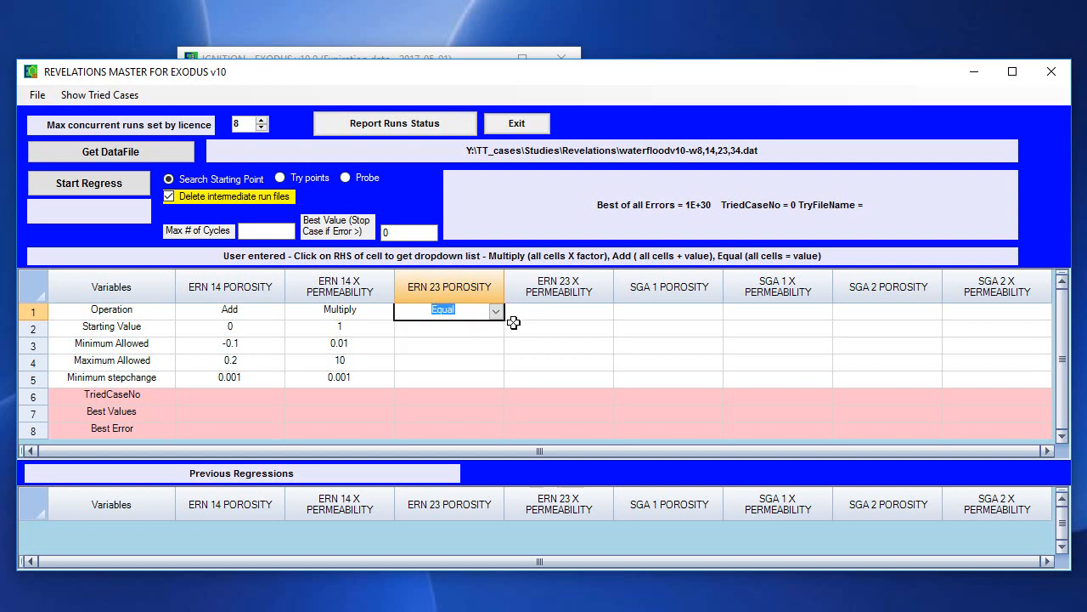
left_click(433, 330)
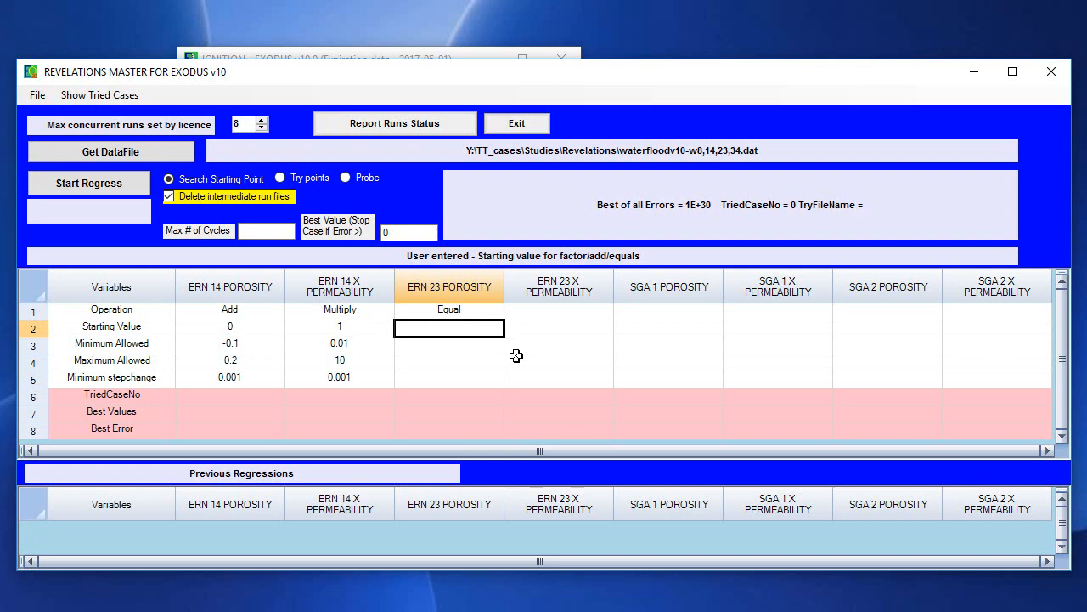
left_click(466, 332)
type(".2")
left_click(494, 343)
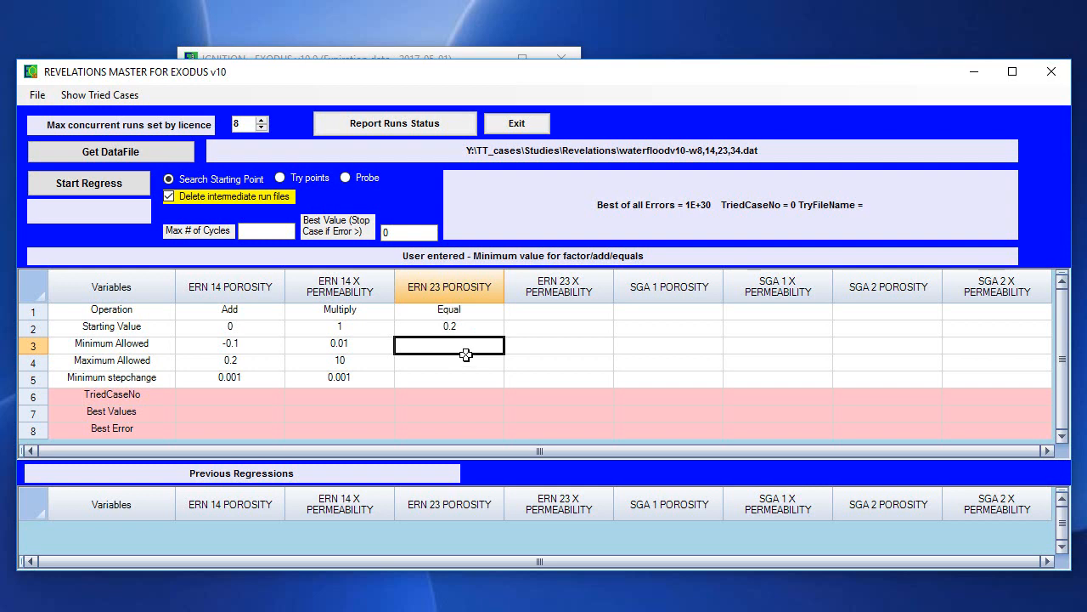
Set the minimum allowed value of ERN 23 Porosity to 0.1 and its maximum allowed value to 0.3.
left_click(466, 354)
type("0.1")
left_click(469, 363)
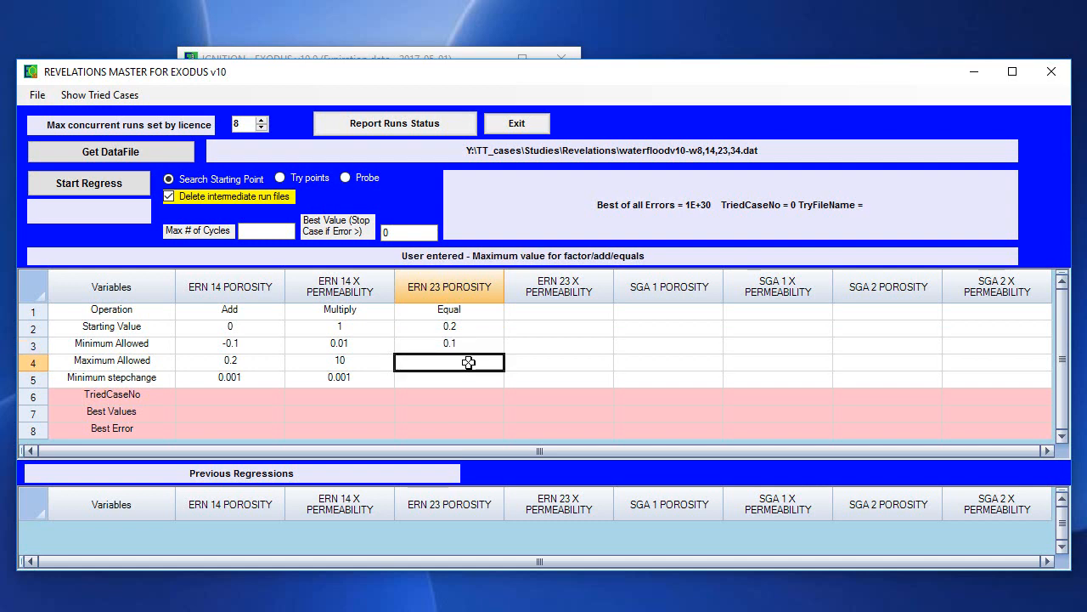
left_click(469, 362)
type(".3")
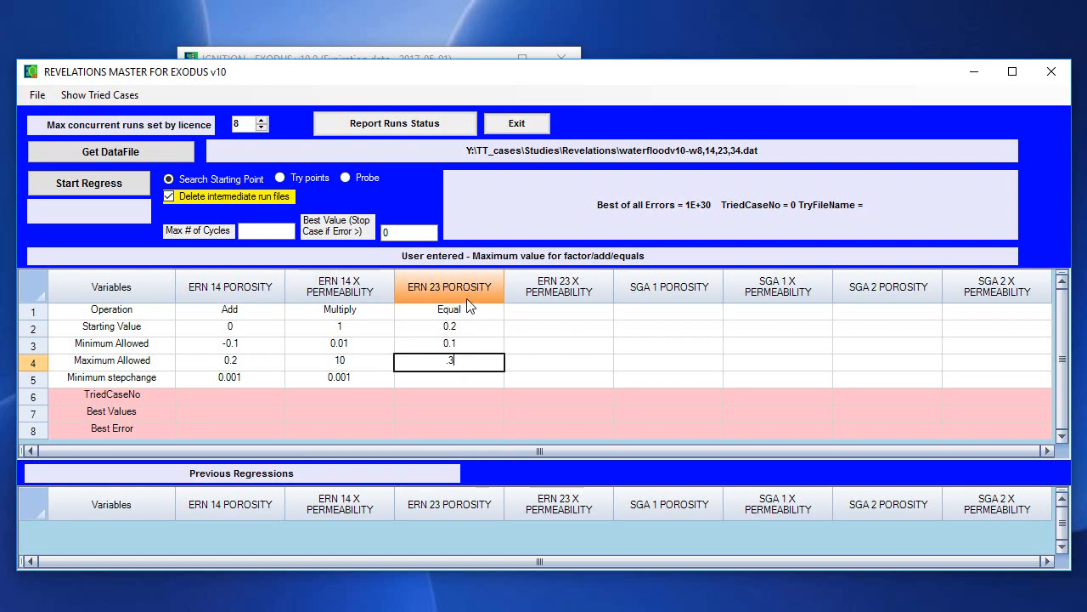
left_click(457, 379)
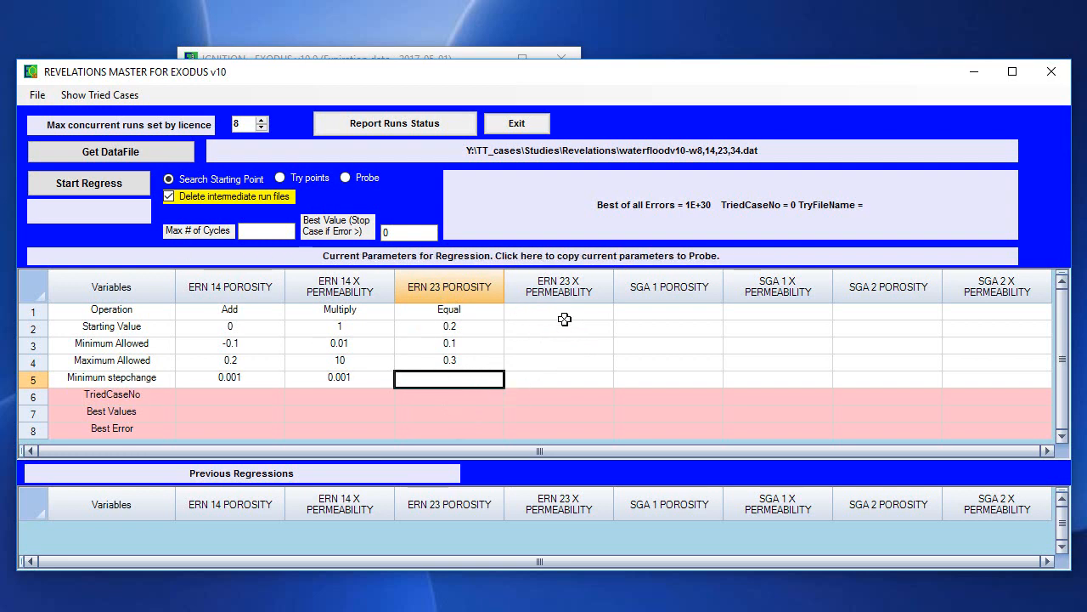
Set the ERN 23 X Permeability operation to Multiply with a starting value of 1.
left_click(614, 311)
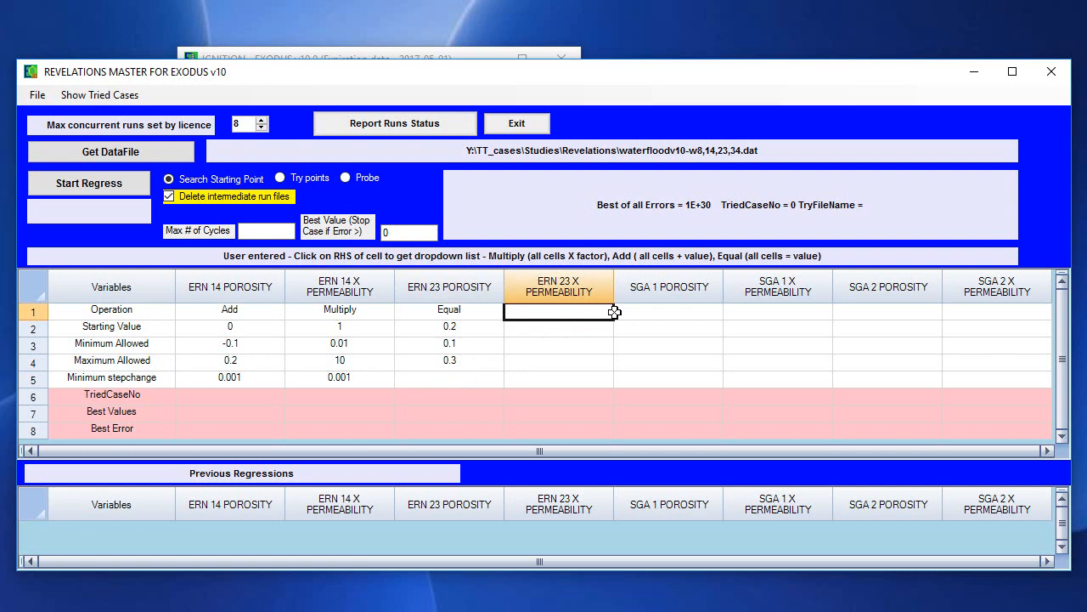
left_click(606, 313)
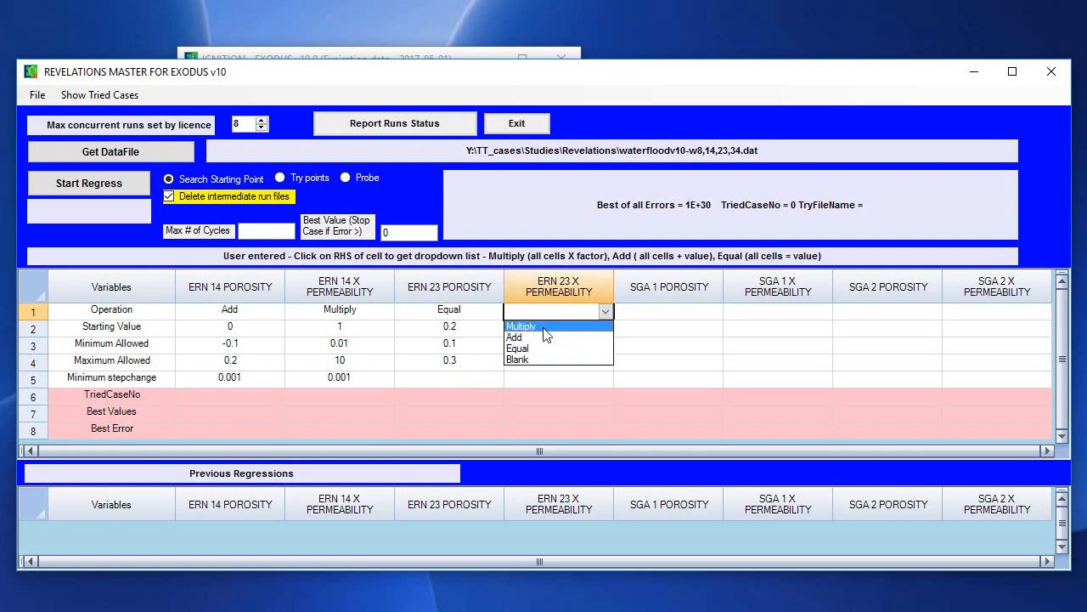
left_click(551, 327)
left_click(563, 331)
type("1")
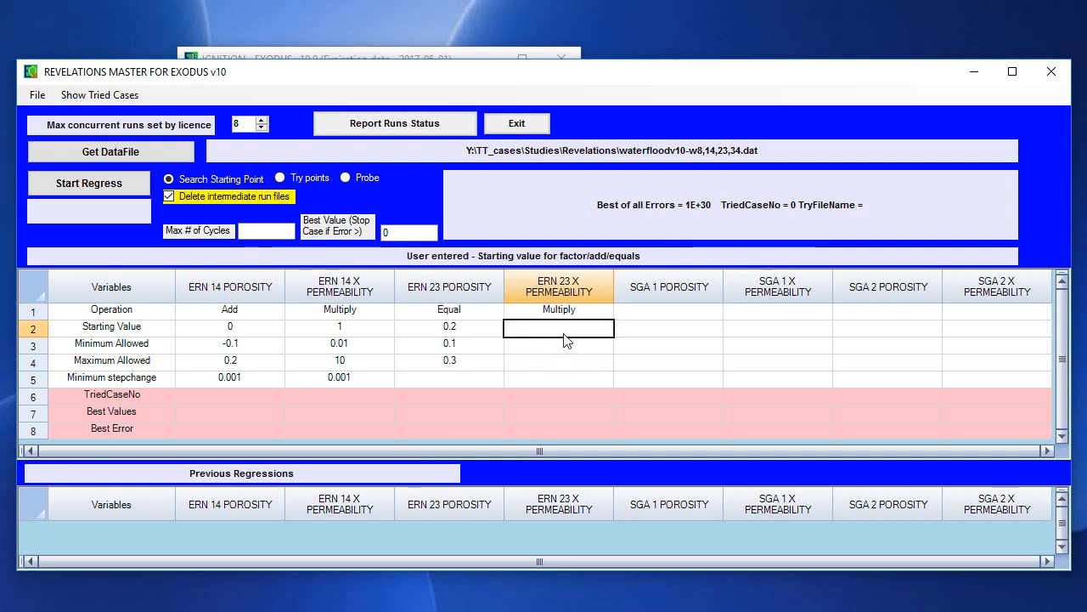
left_click(575, 347)
Copy the minimum, maximum and minimum stepchange values from ERN 14 X Permeability to ERN 23 X Permeability.
left_click_drag(345, 347, 347, 374)
key("ctrl+c")
left_click(562, 342)
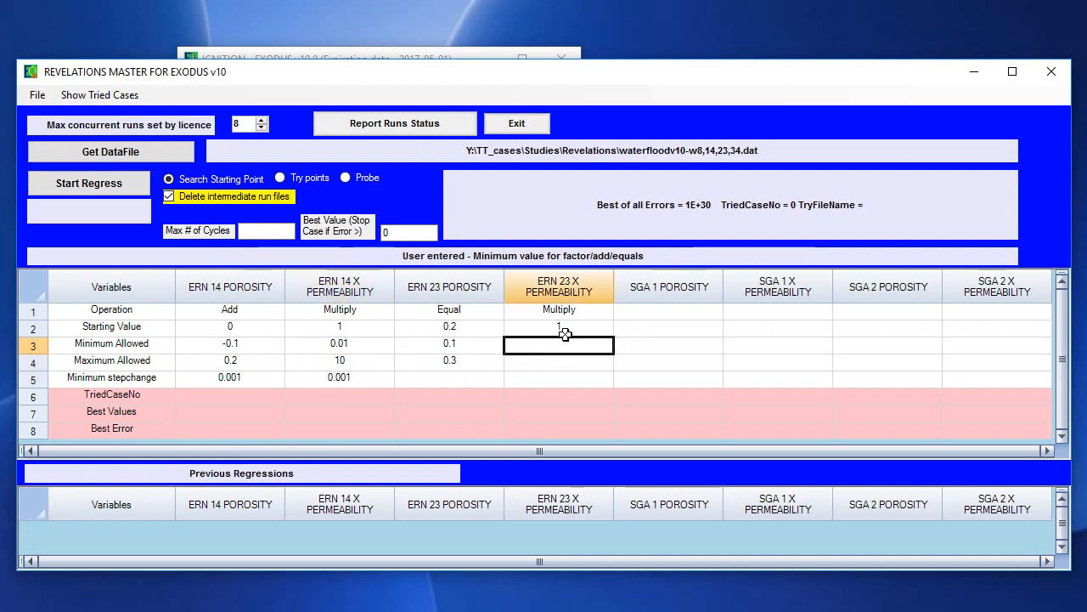
key("ctrl+v")
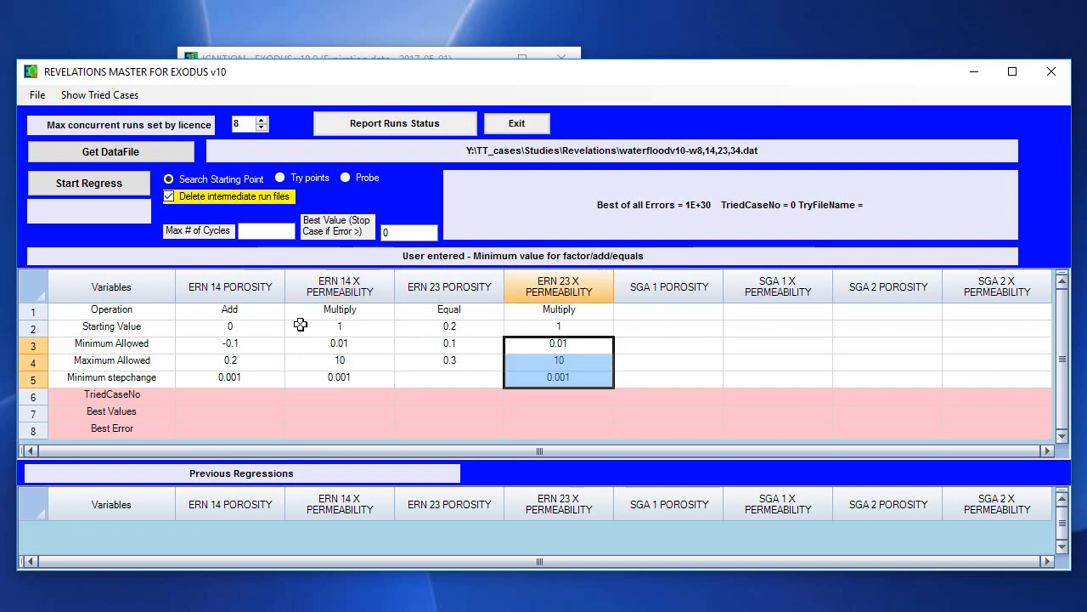
Copy all ERN 14 Porosity and X Permeability settings to the matching SGA 1 and SGA 2 variables.
left_click_drag(199, 311, 317, 370)
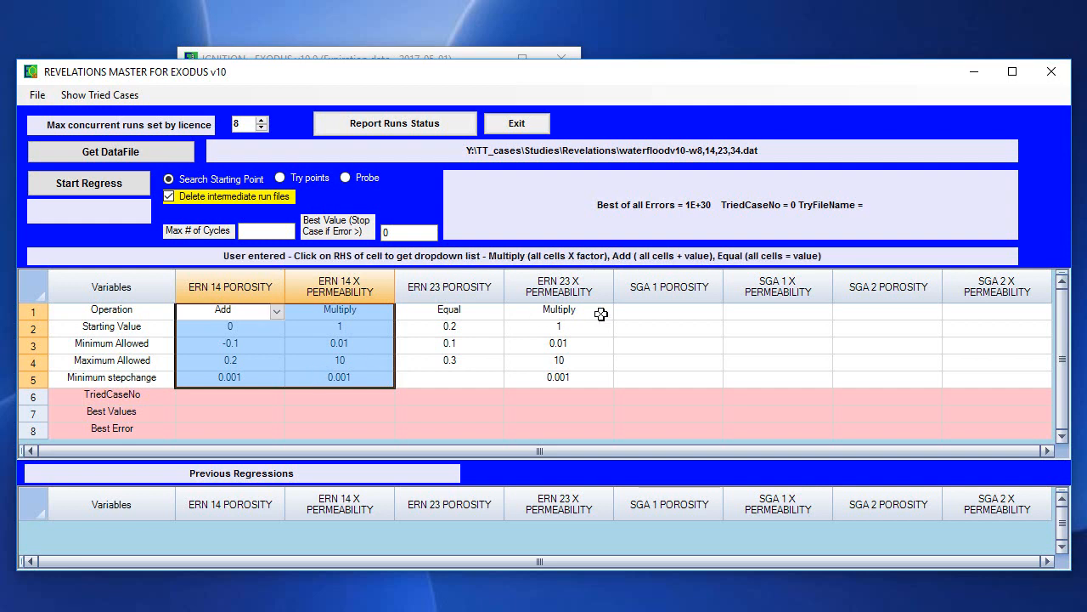
left_click(671, 313)
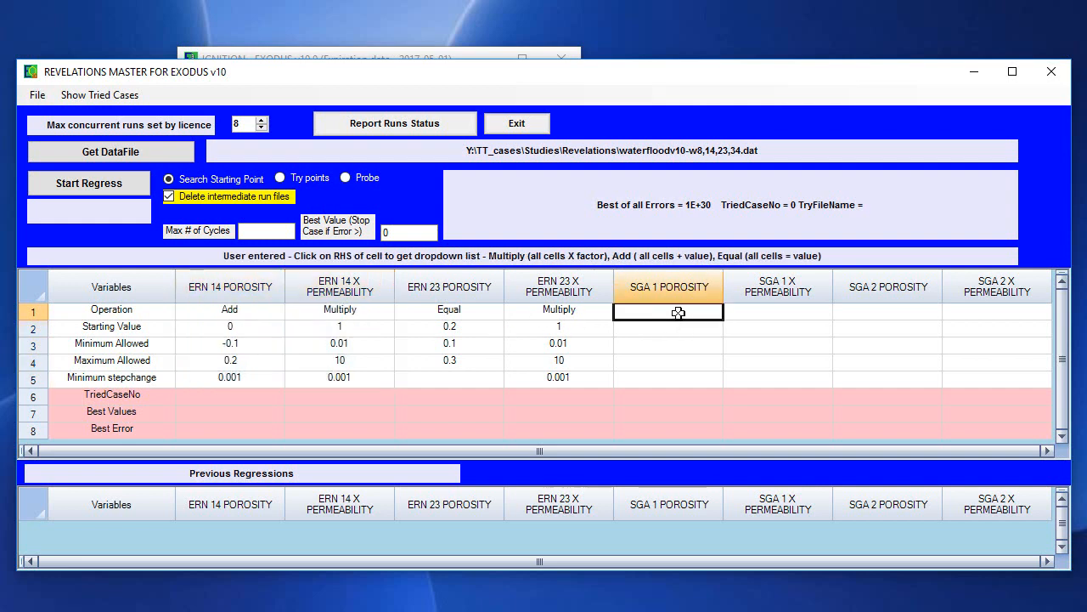
key("ctrl+v")
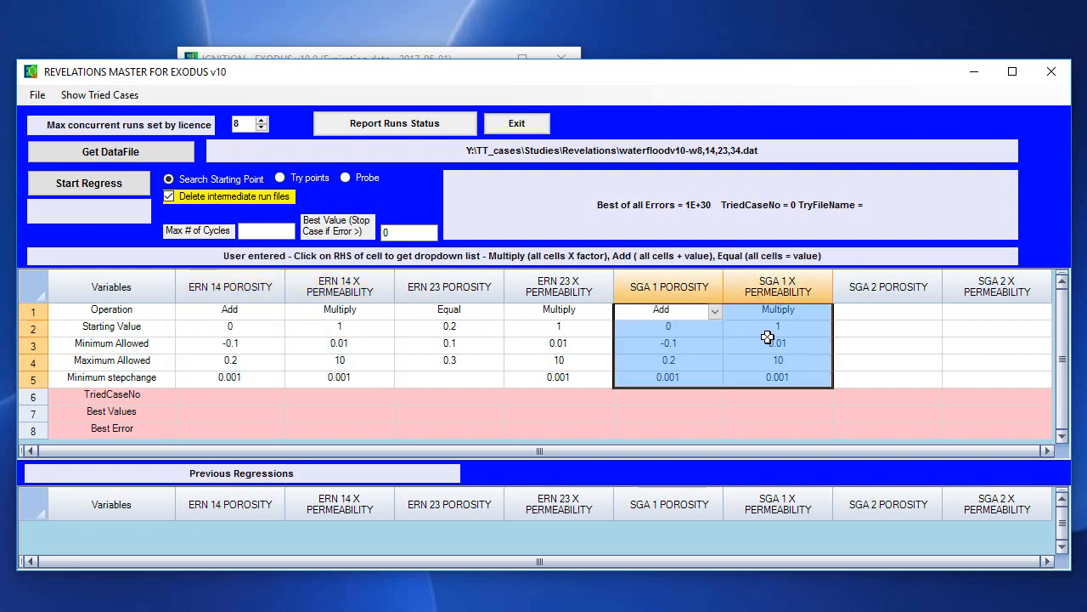
left_click(875, 312)
key("ctrl+v")
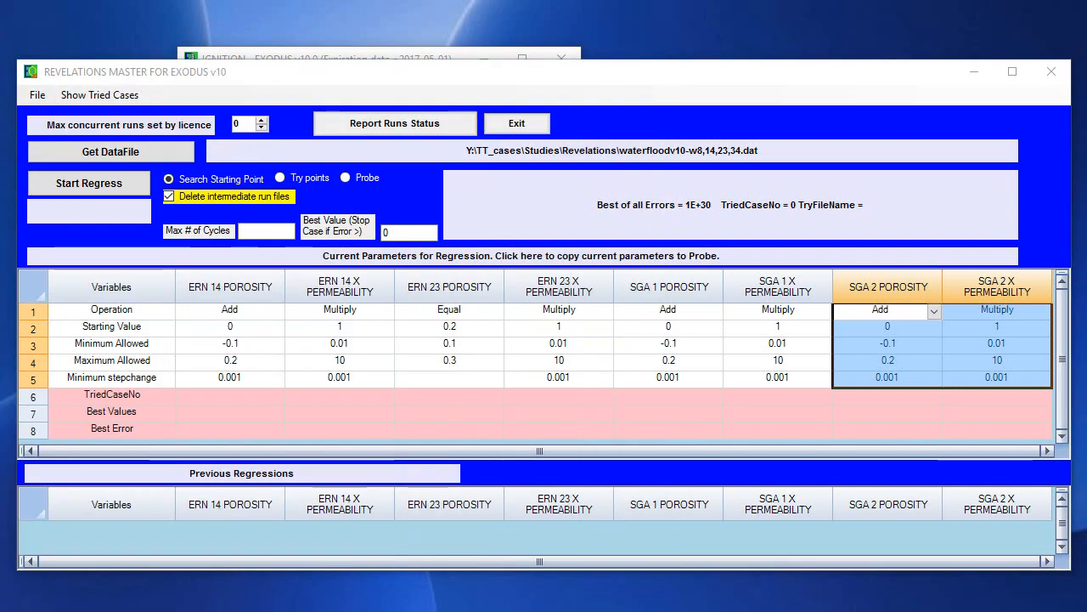
Switch to the Snipping Tool to view the Revelations Runs screenshot, and minimize it and the Ignition window.
key("alt+Tab")
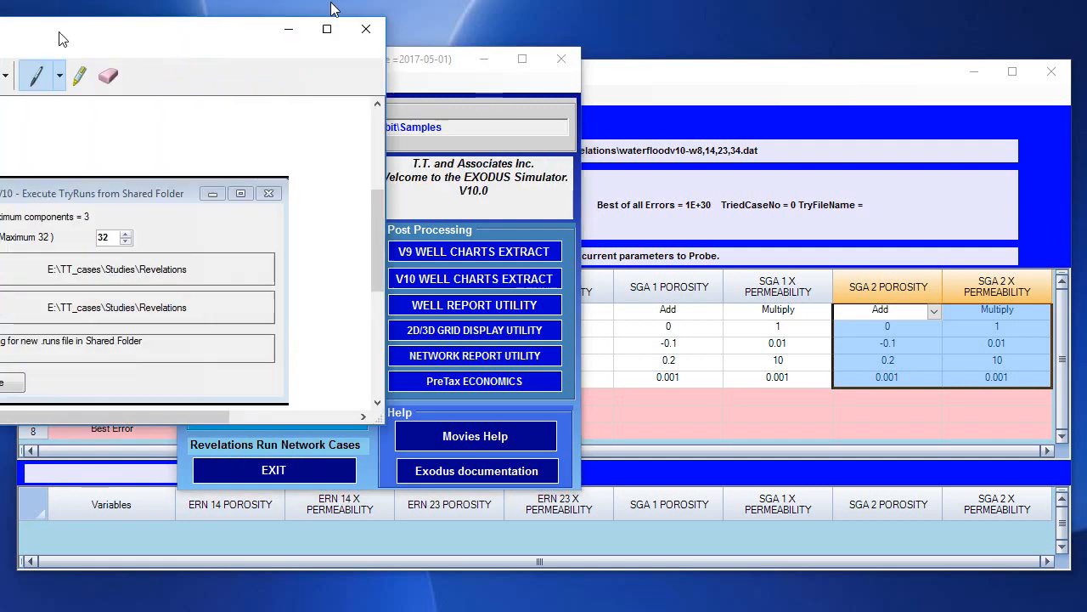
left_click_drag(65, 36, 578, 99)
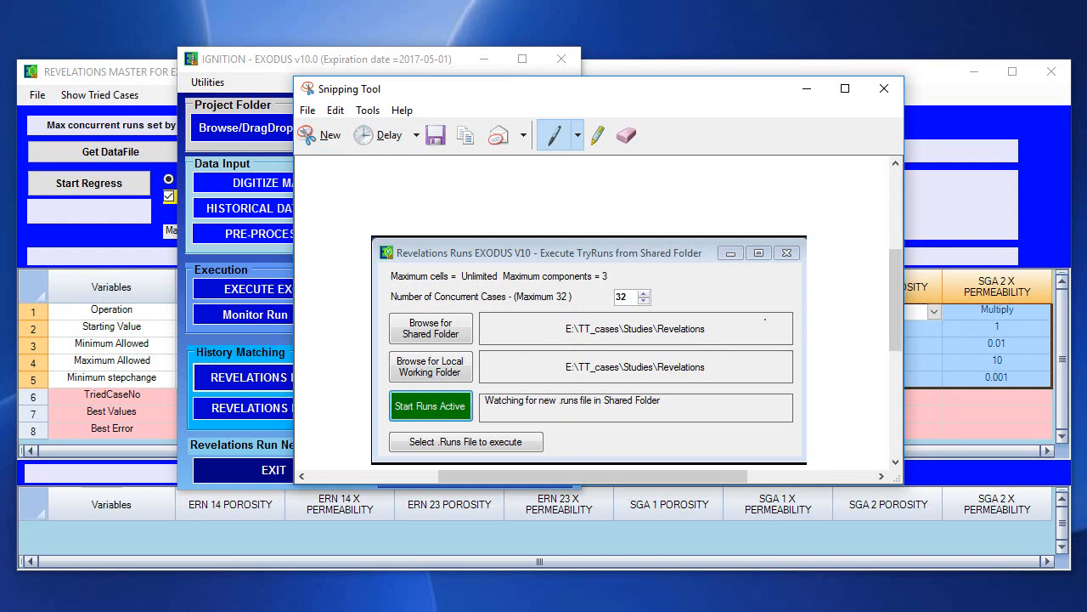
left_click_drag(762, 95, 547, 117)
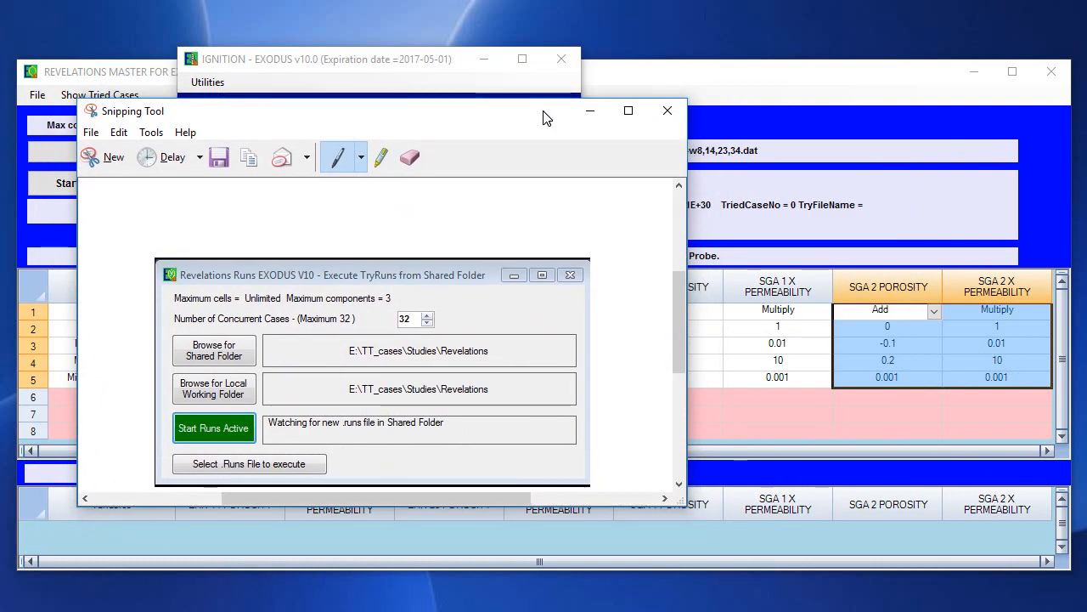
left_click(590, 111)
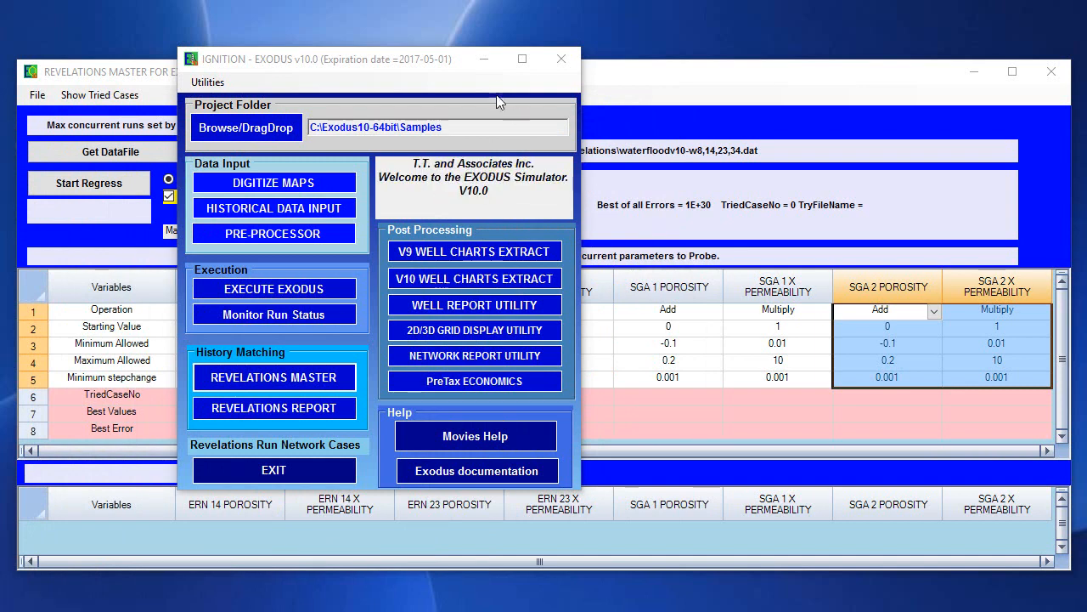
left_click(483, 59)
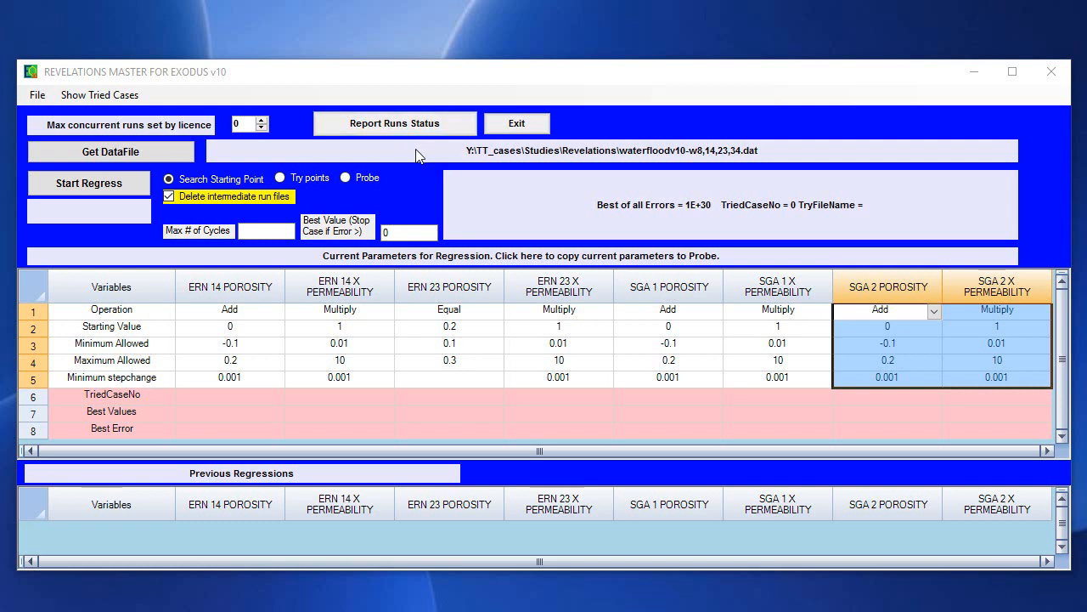
Open the Revelations runs status report and place its window clear of the regression run options.
left_click(387, 126)
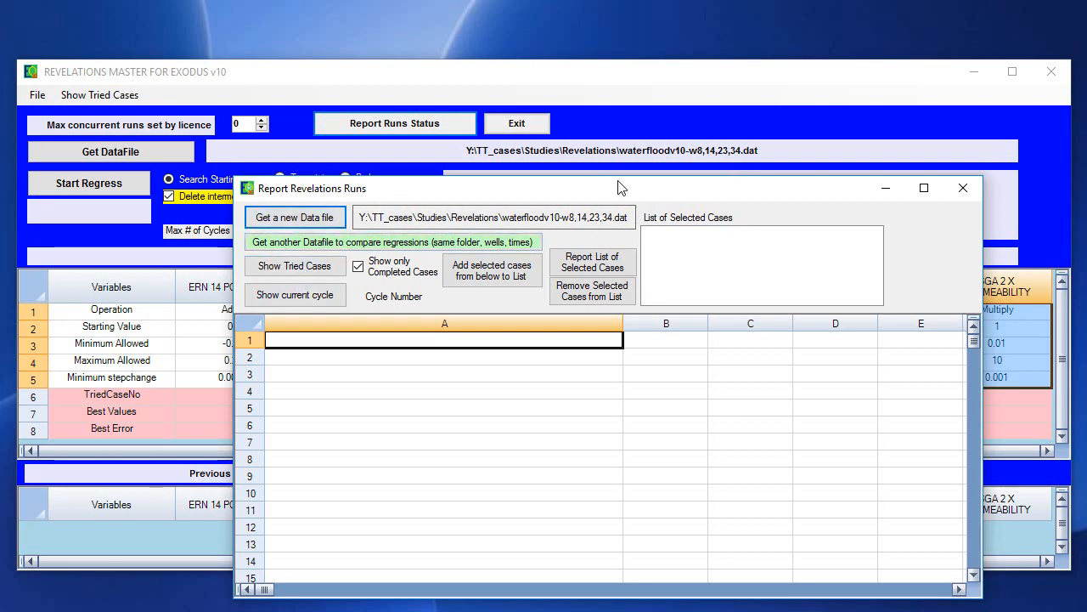
left_click_drag(618, 187, 700, 188)
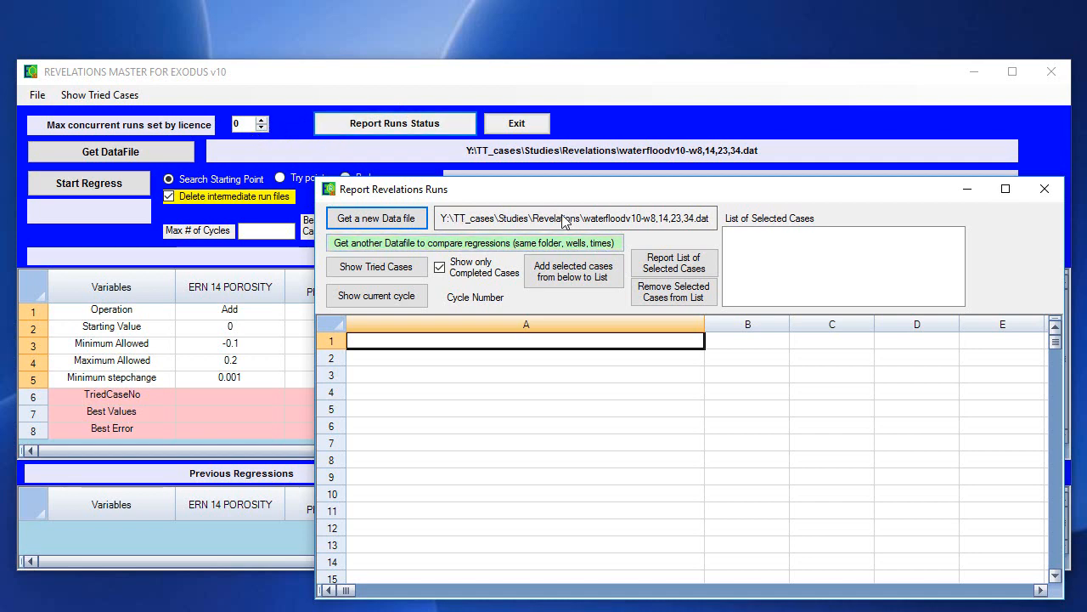
left_click_drag(585, 200, 619, 232)
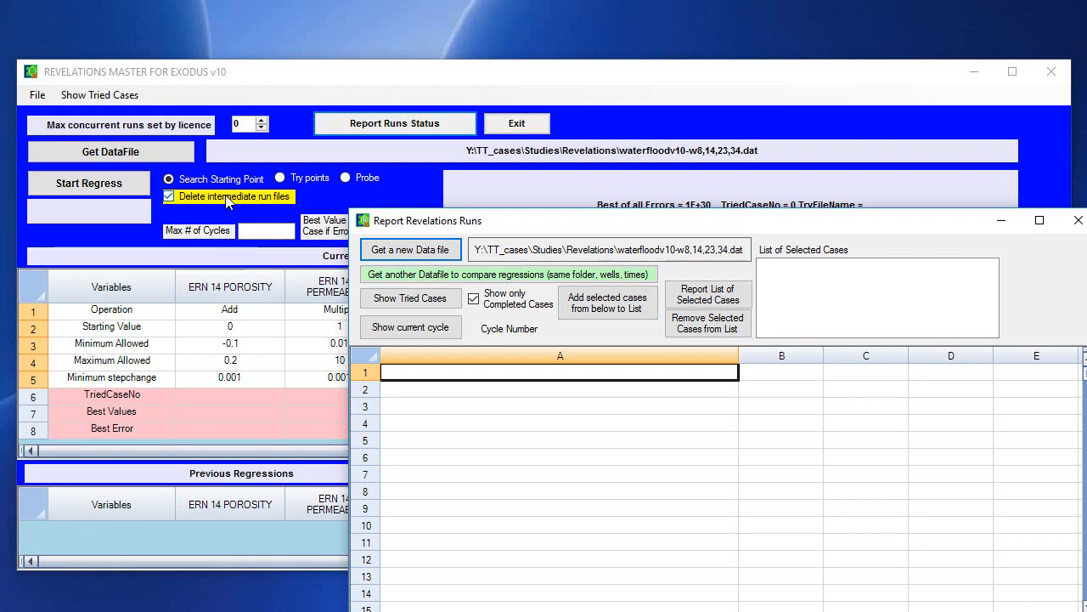
left_click_drag(513, 231, 485, 301)
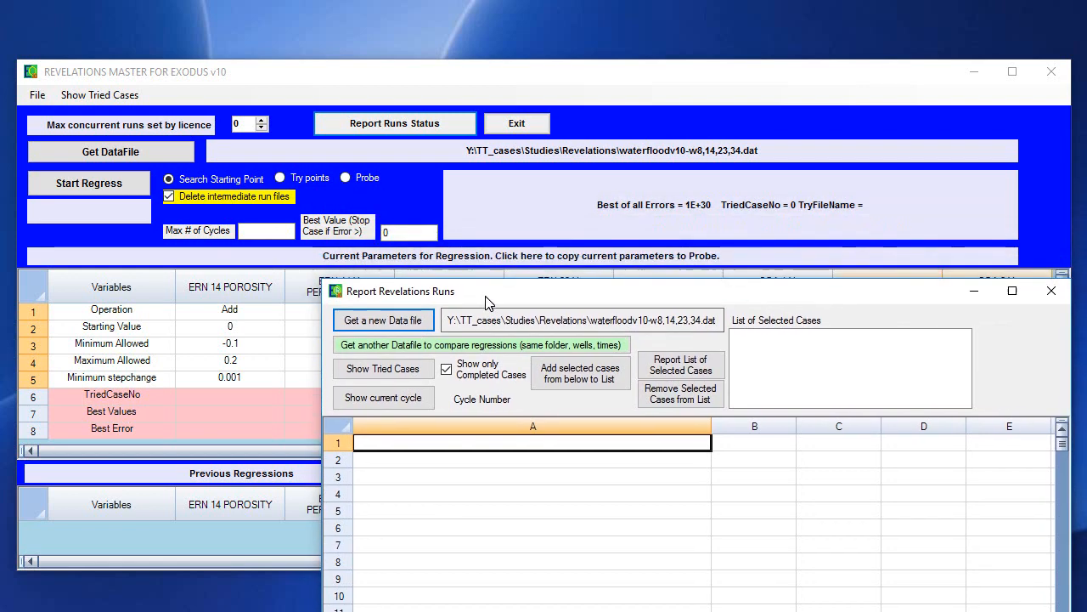
Set the maximum number of regression cycles to 30.
left_click(265, 231)
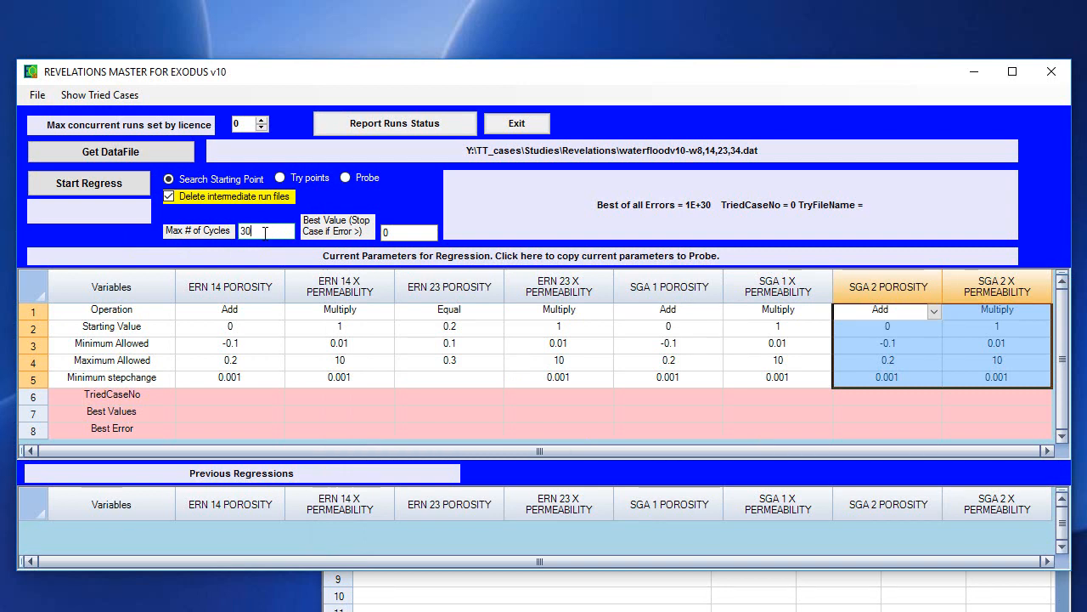
left_click(381, 230)
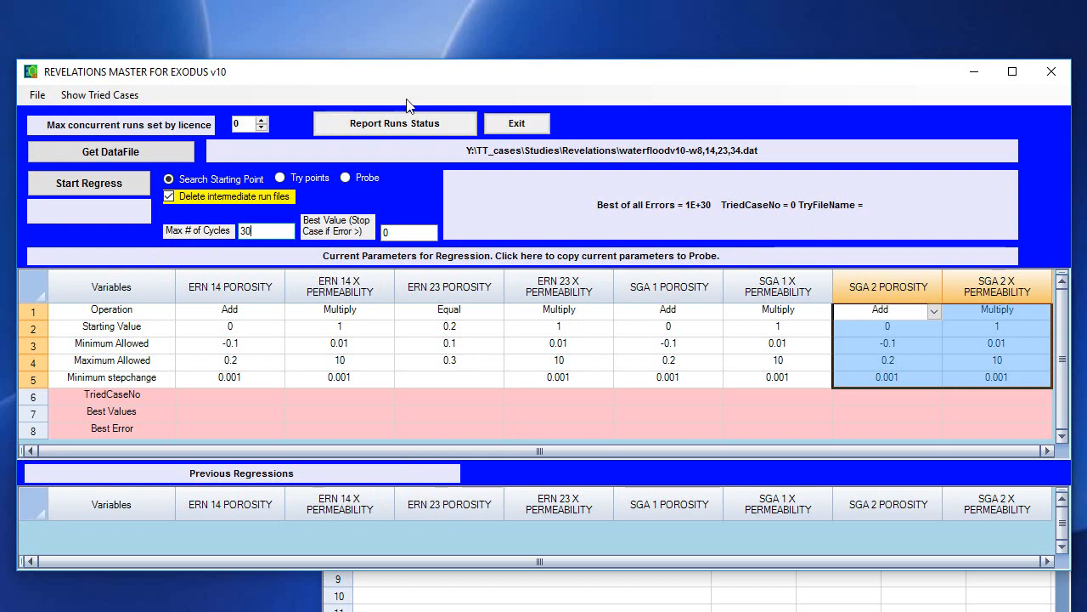
left_click_drag(417, 81, 417, 51)
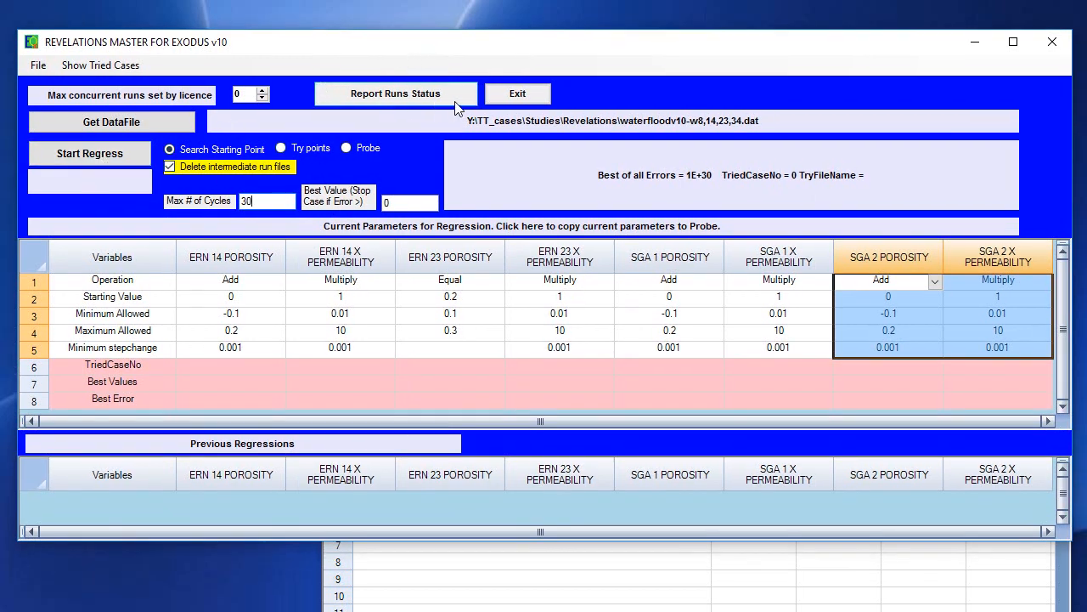
Start the regression with the default minimum stepchange for ERN 23 Porosity, and bring the Report Revelations Runs window forward.
left_click(119, 165)
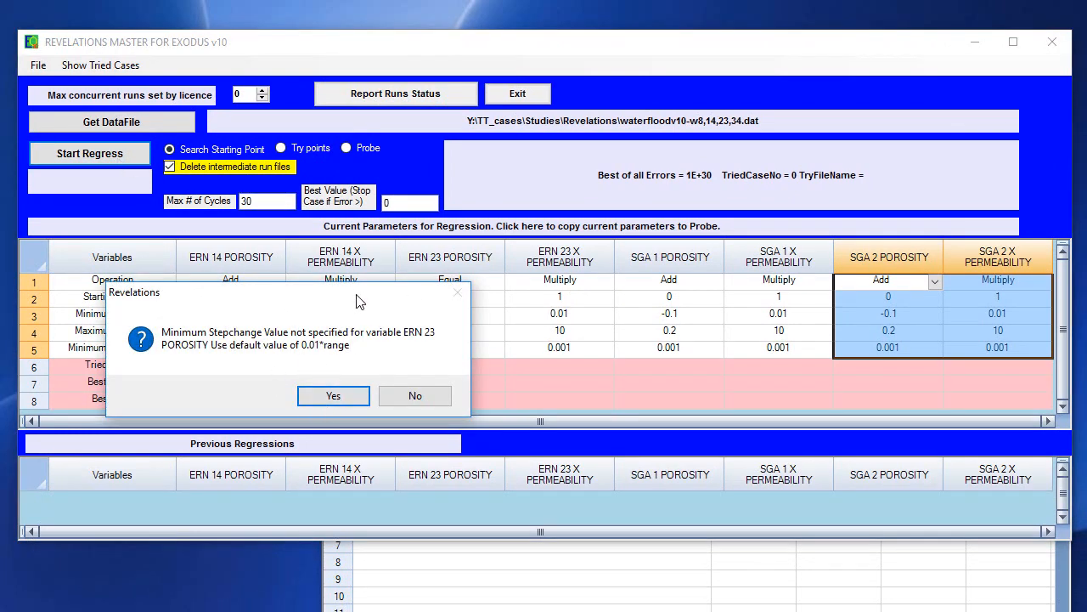
left_click_drag(357, 295, 446, 388)
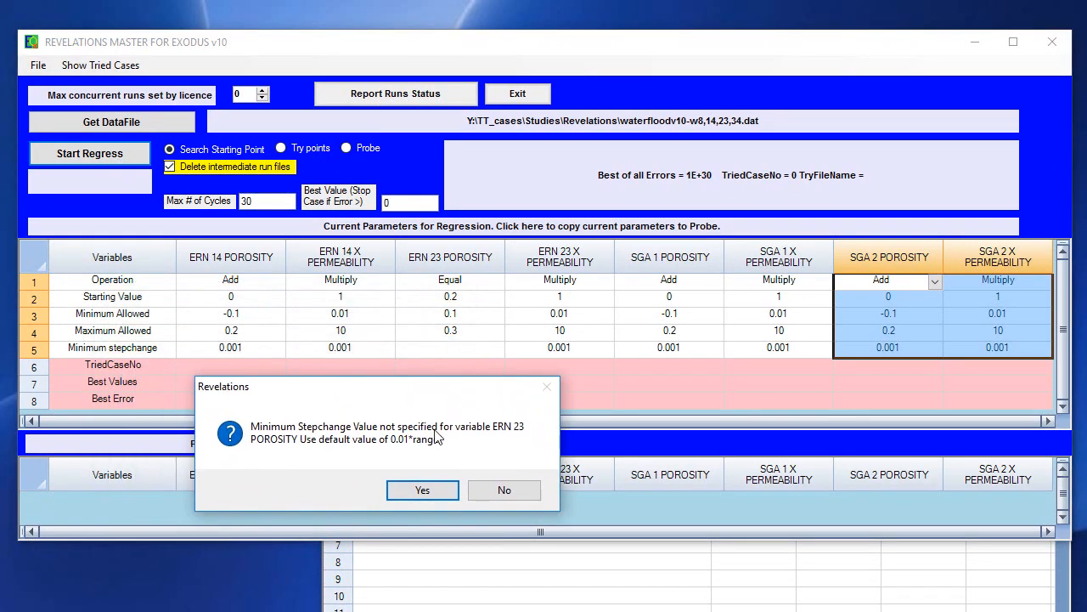
left_click(430, 491)
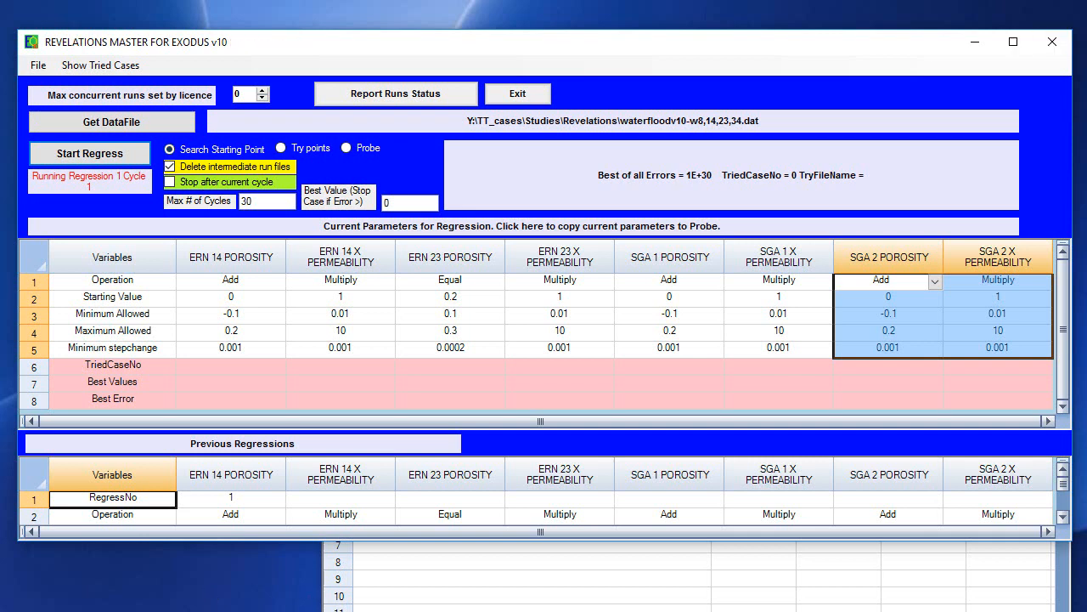
key("alt+Tab")
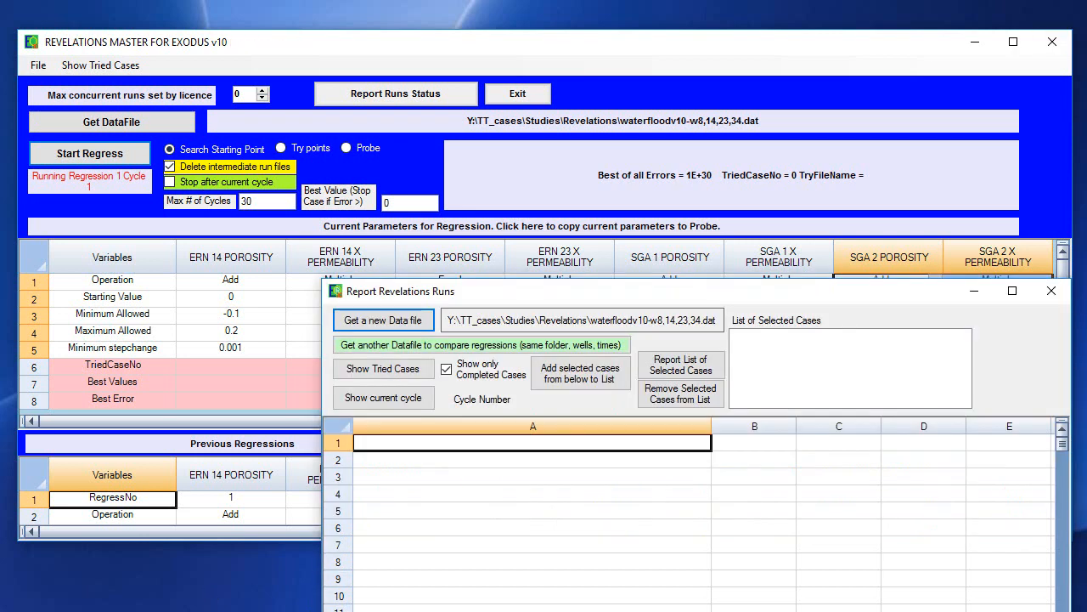
Show the current cycle's runs in the Report Revelations Runs window and reposition the window over the main regression window.
key("alt+Tab")
left_click_drag(601, 301, 497, 140)
left_click(299, 240)
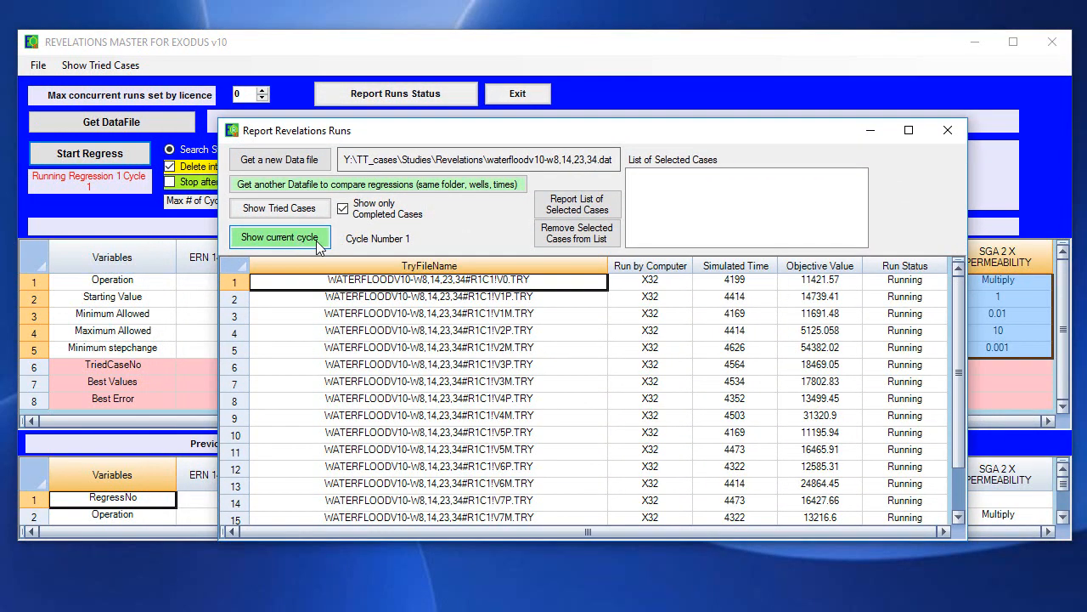
left_click_drag(416, 129, 415, 97)
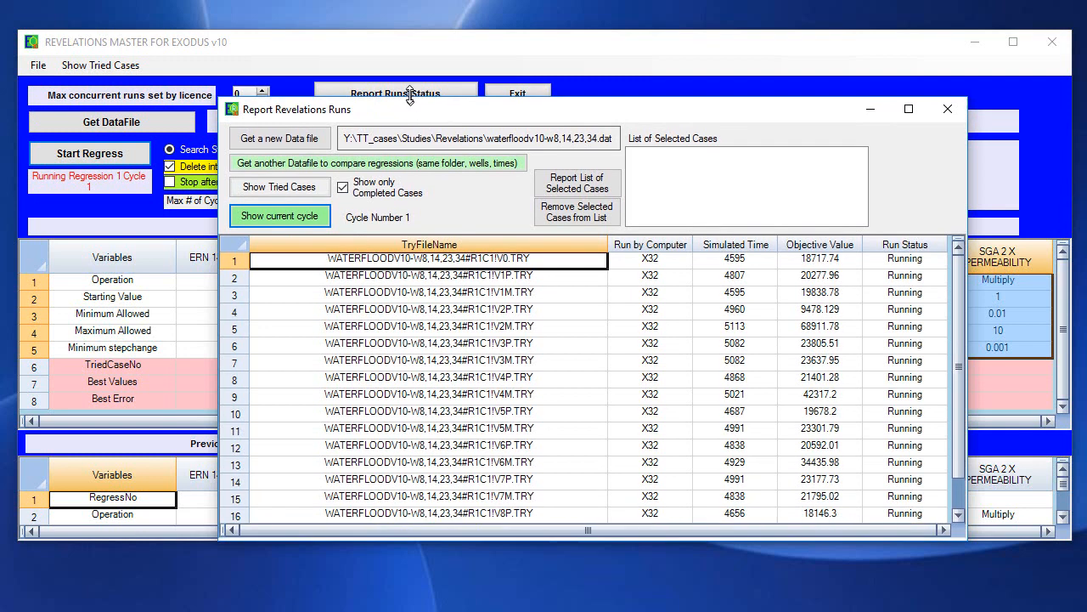
left_click_drag(549, 90, 549, 34)
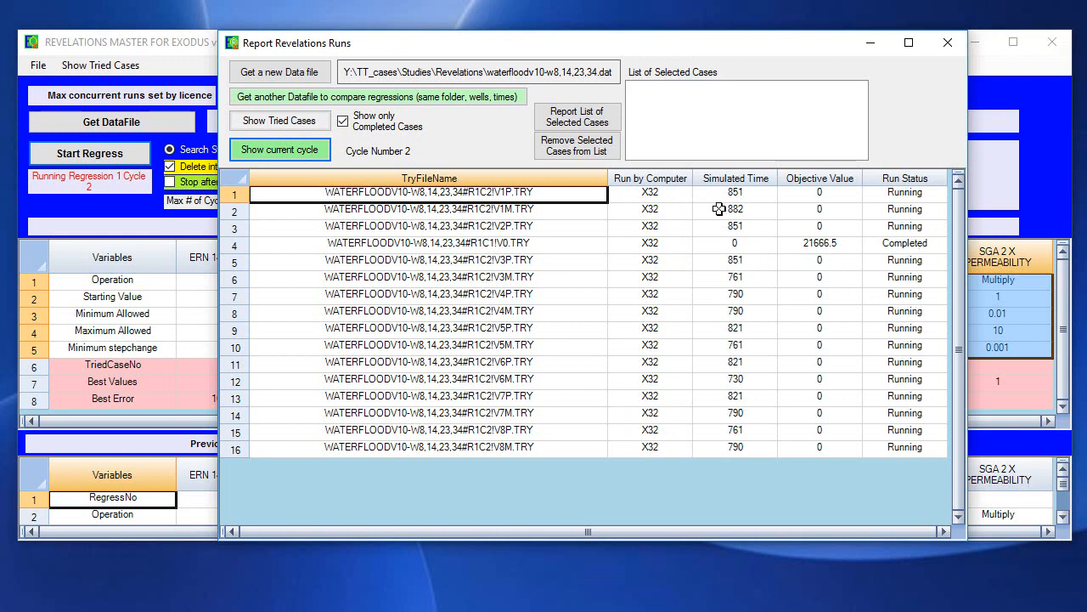
left_click_drag(402, 31, 456, 80)
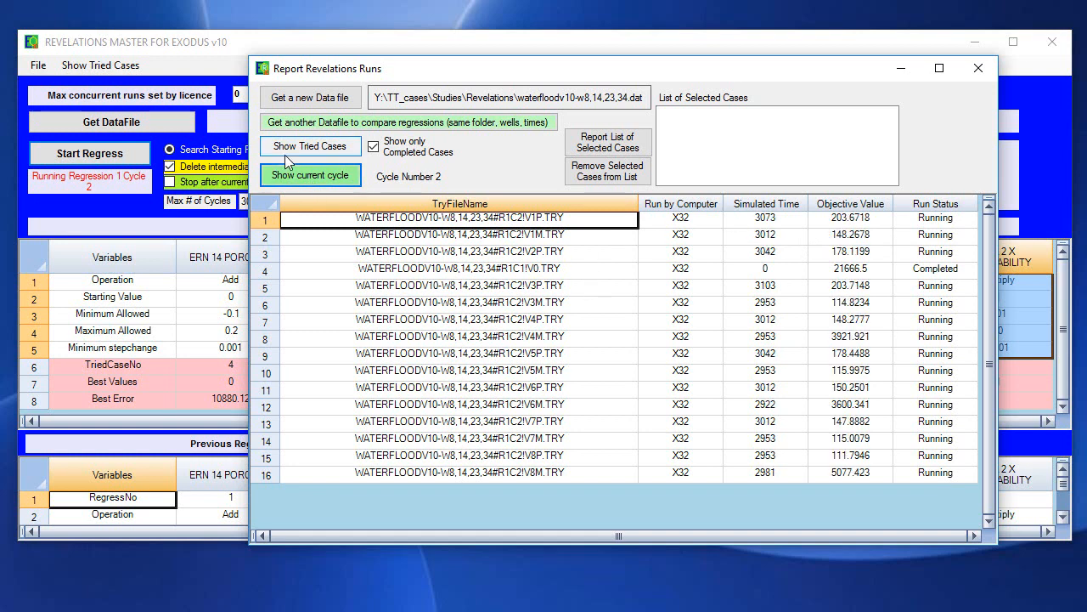
List the completed tried cases and widen the report window to examine their objective values and parameter columns.
left_click(316, 150)
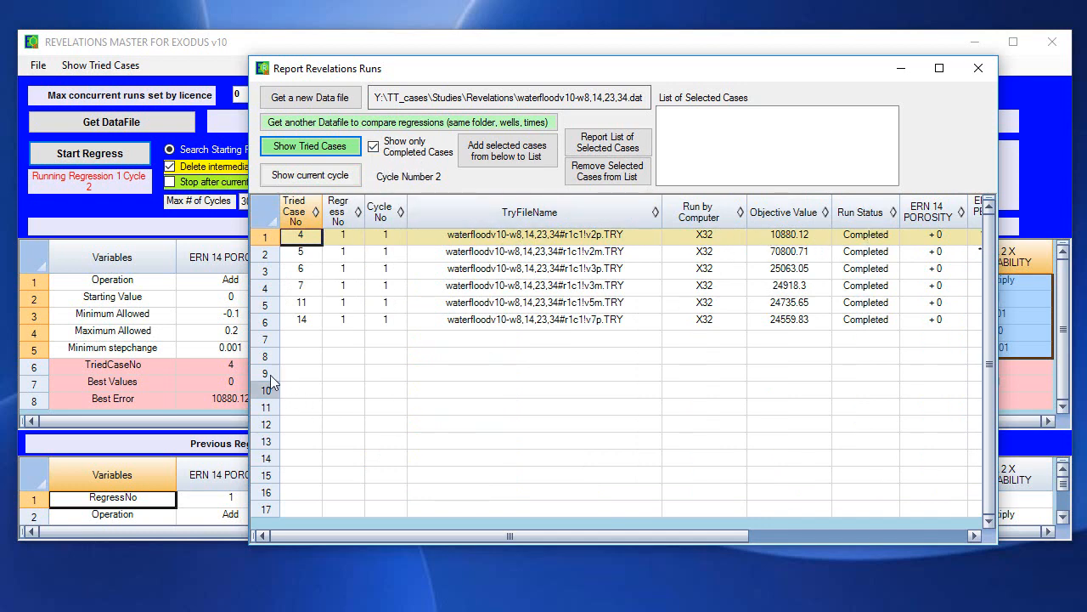
left_click_drag(251, 373, 58, 375)
left_click_drag(38, 376, 33, 377)
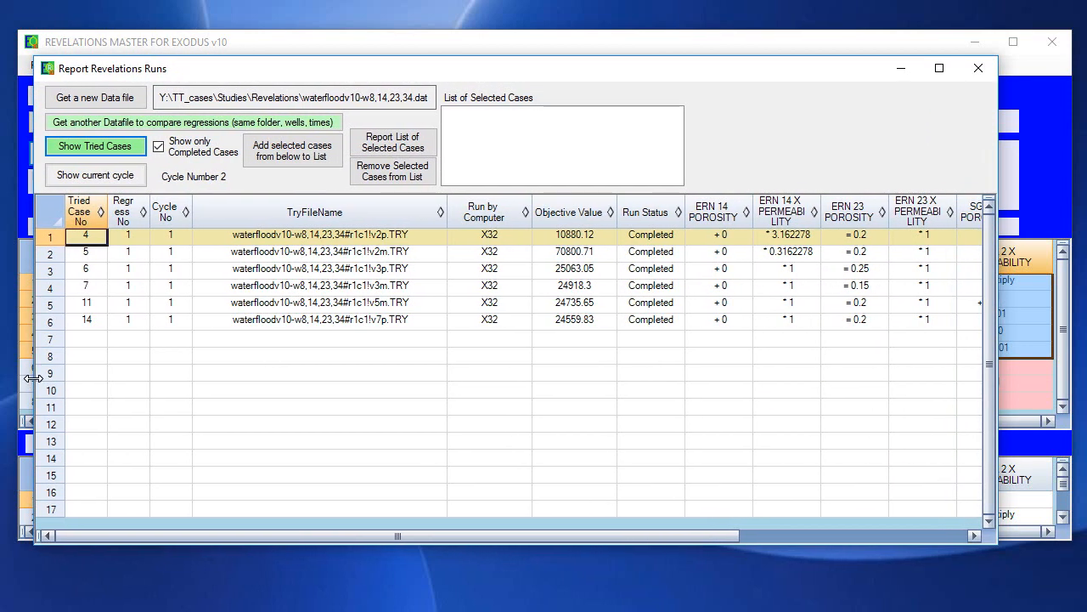
left_click_drag(1000, 262, 1068, 278)
left_click_drag(784, 530, 919, 528)
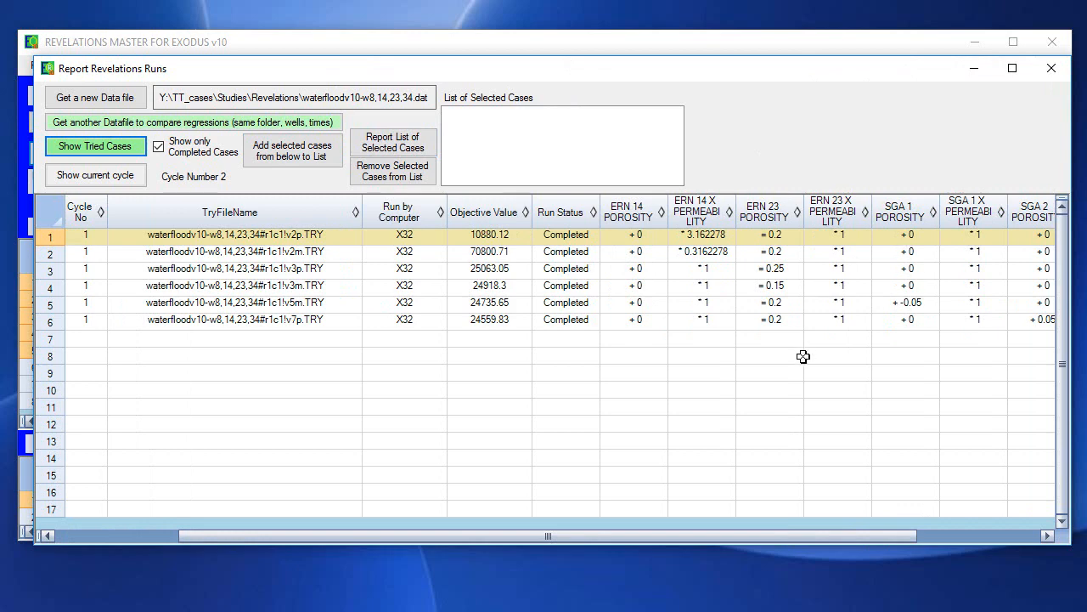
left_click(973, 66)
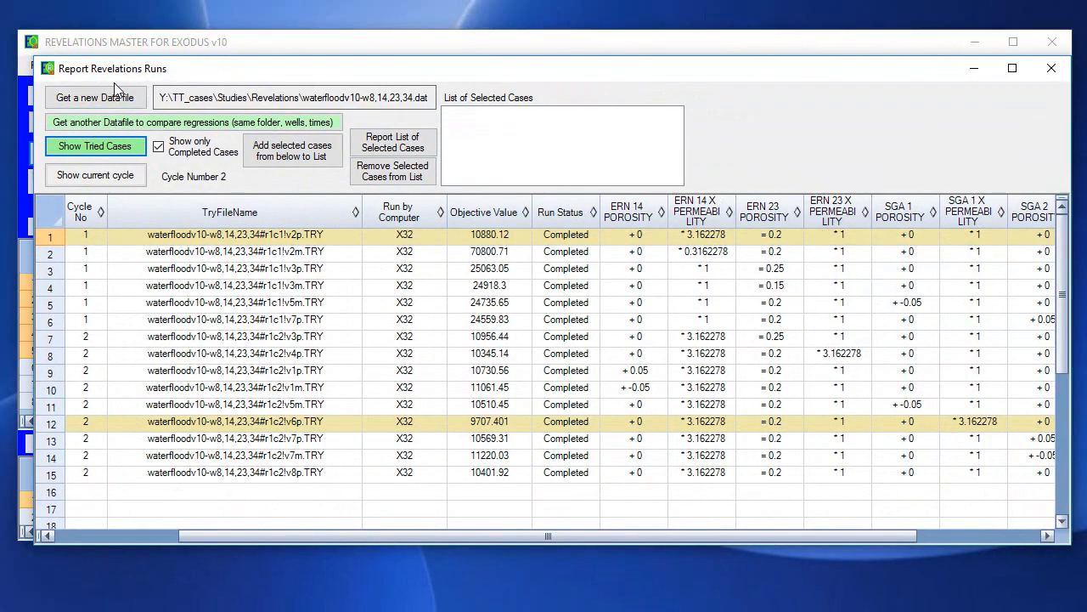
Refresh the tried cases list and select the best cases of cycles 1 and 2, r1c1!v2p and r1c2!v6p.
left_click(101, 145)
left_click(502, 232)
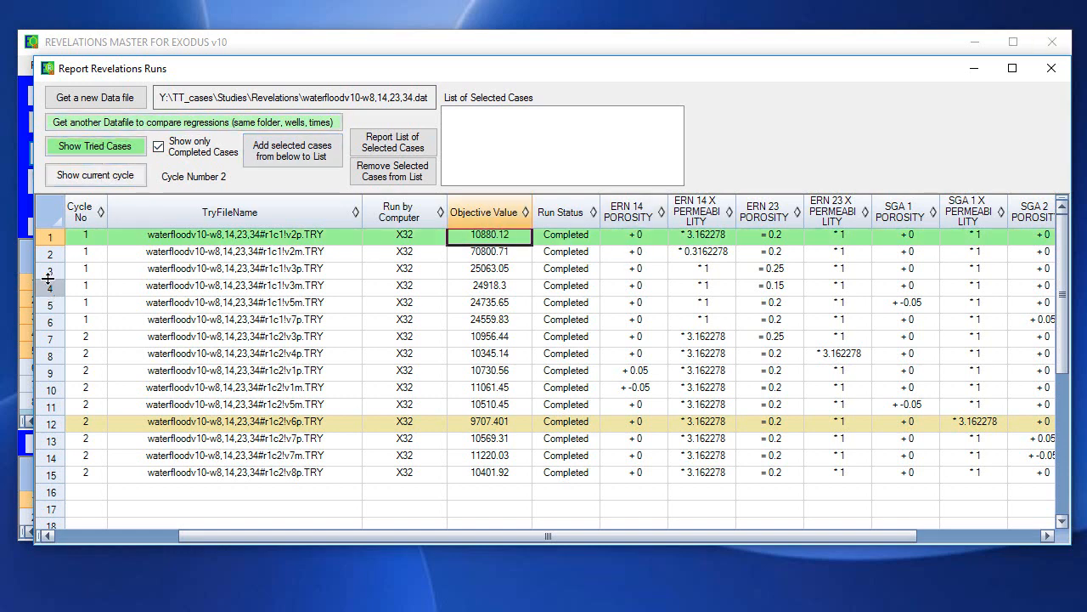
left_click(506, 421, "ctrl")
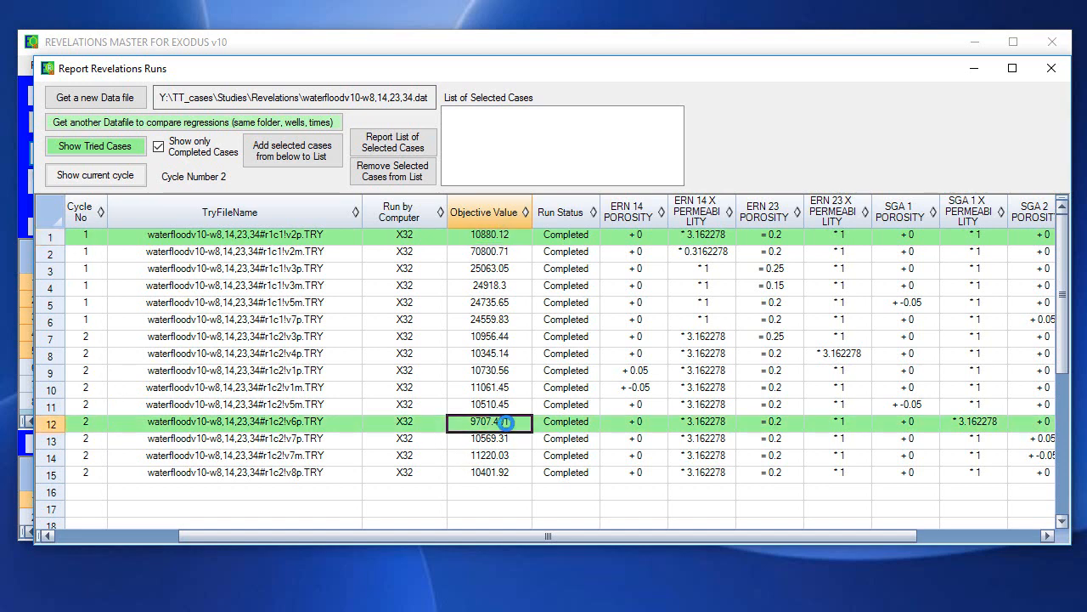
left_click(502, 237)
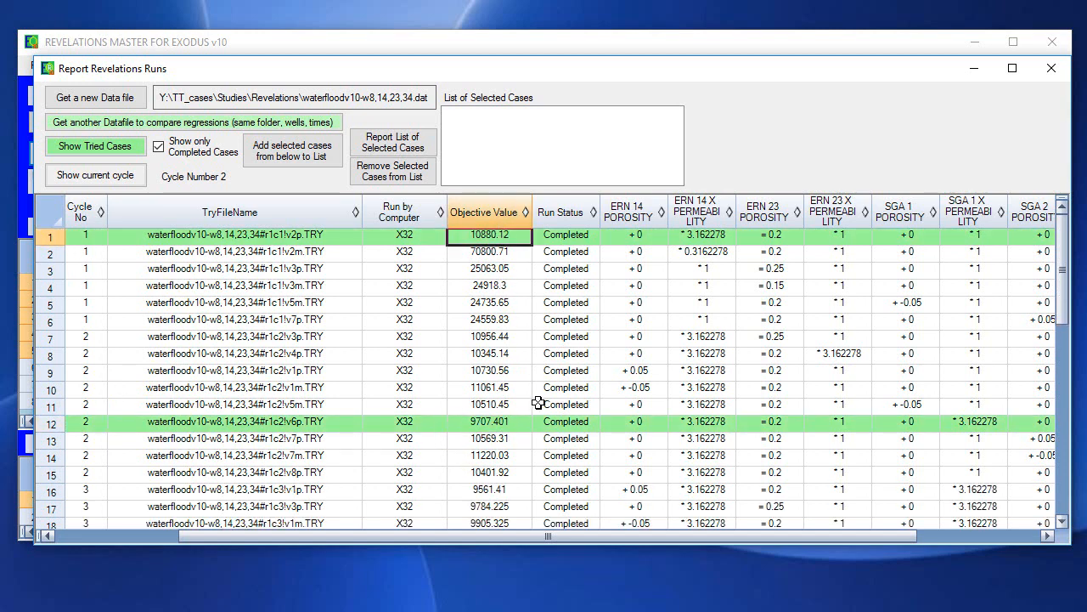
left_click(975, 70)
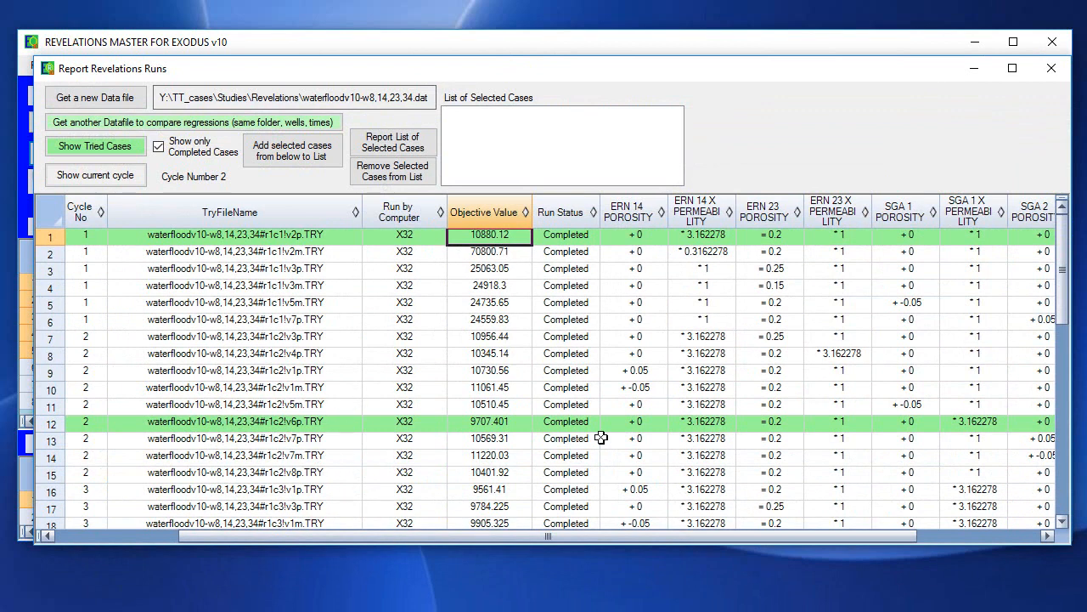
Select the best case of cycle 3, r1c3!v6p, and compare it with the earlier cycles' highlighted cases.
left_click_drag(1063, 321, 1052, 464)
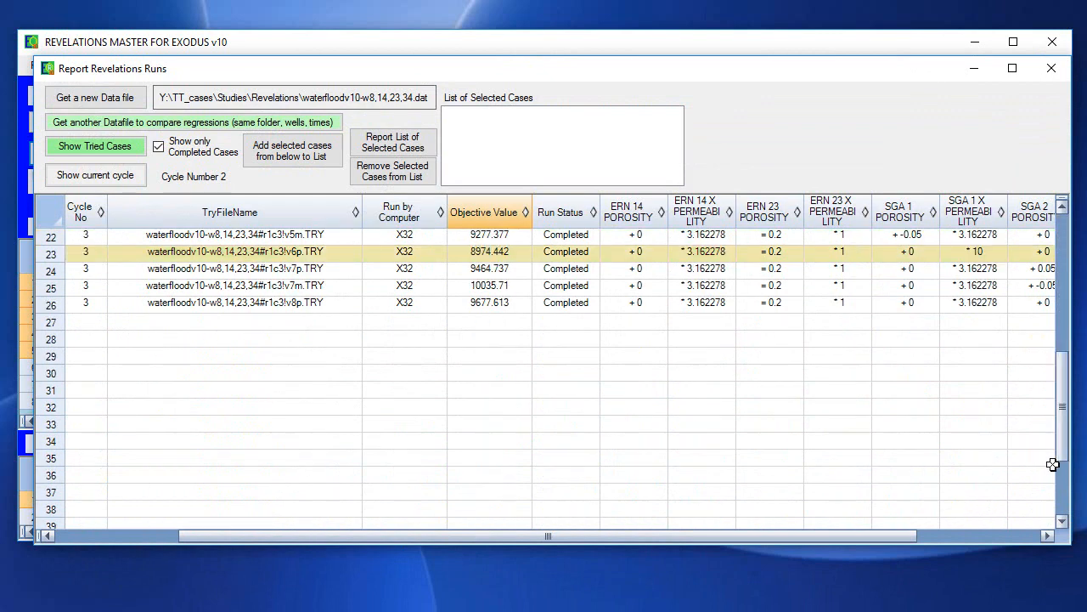
left_click(538, 253)
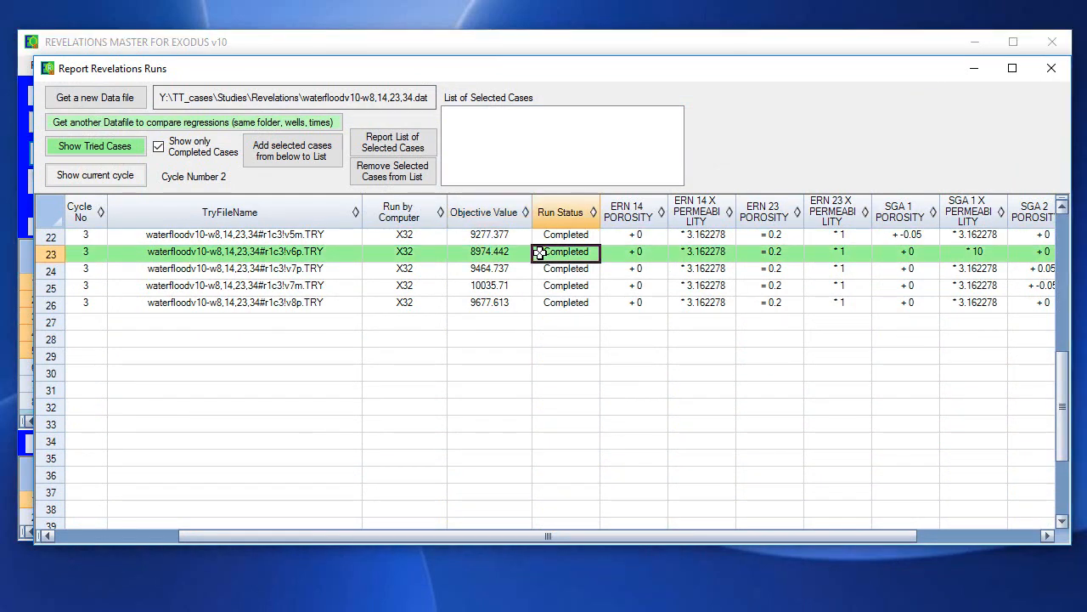
left_click_drag(1061, 406, 1050, 301)
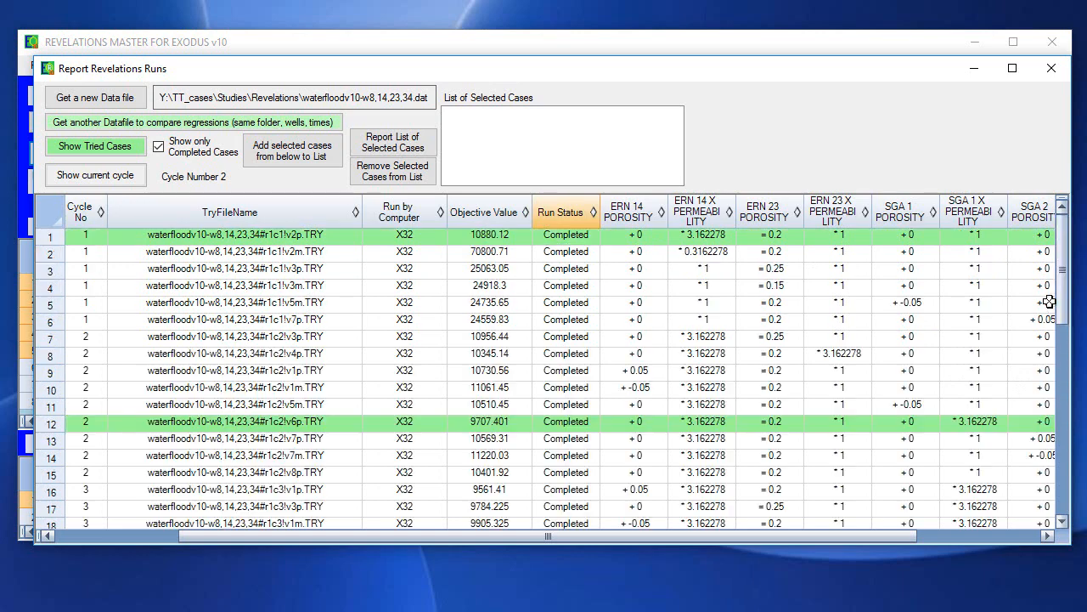
scroll(549, 383, "down", 4)
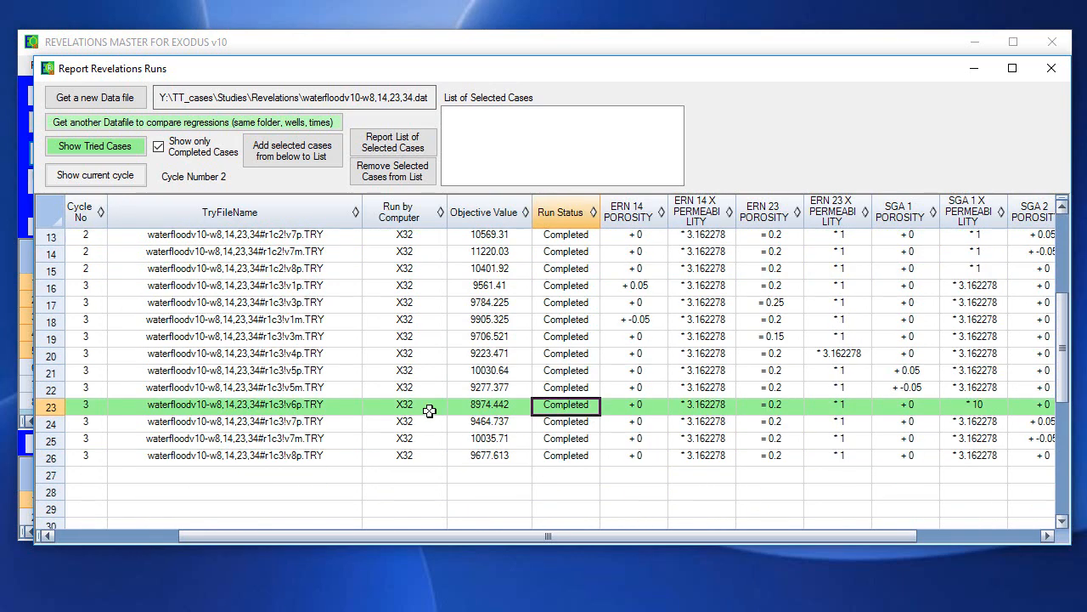
left_click(978, 69)
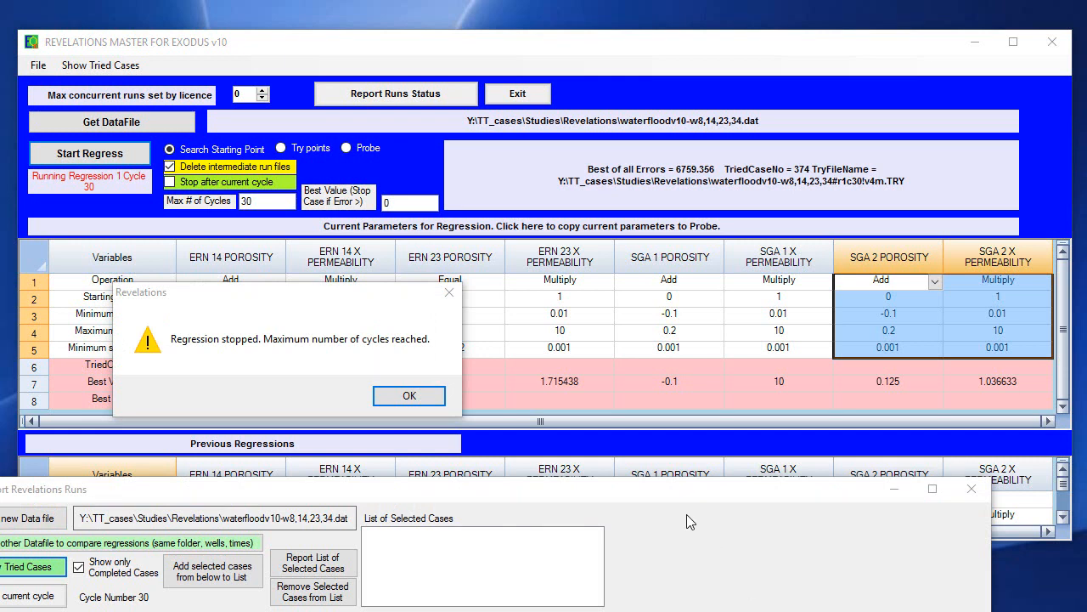
Acknowledge the regression stop message and place the Report Revelations Runs window back over the main window.
left_click_drag(684, 497, 654, 565)
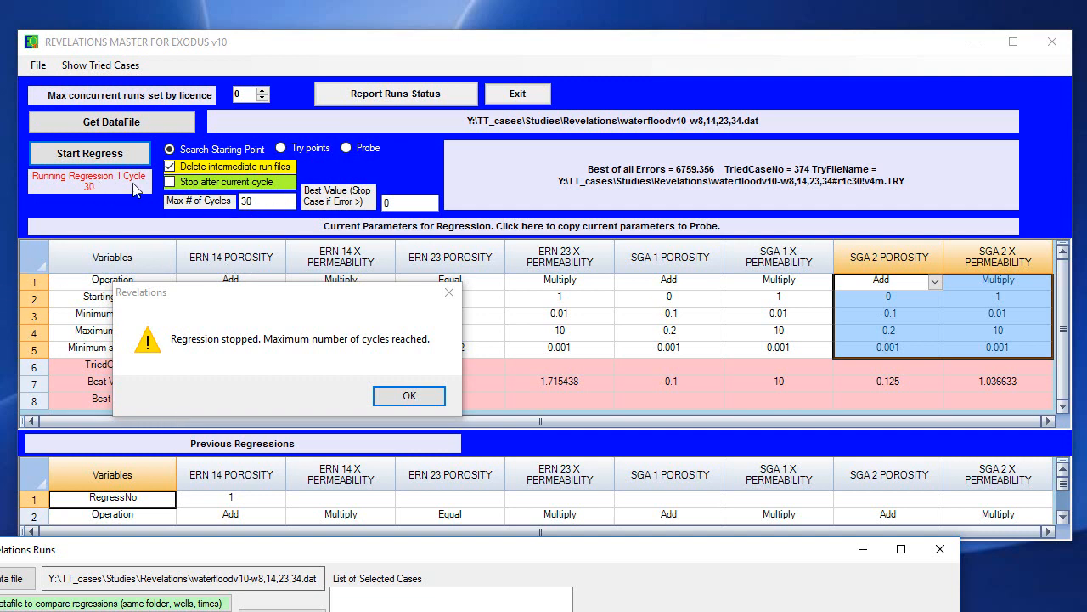
left_click(407, 396)
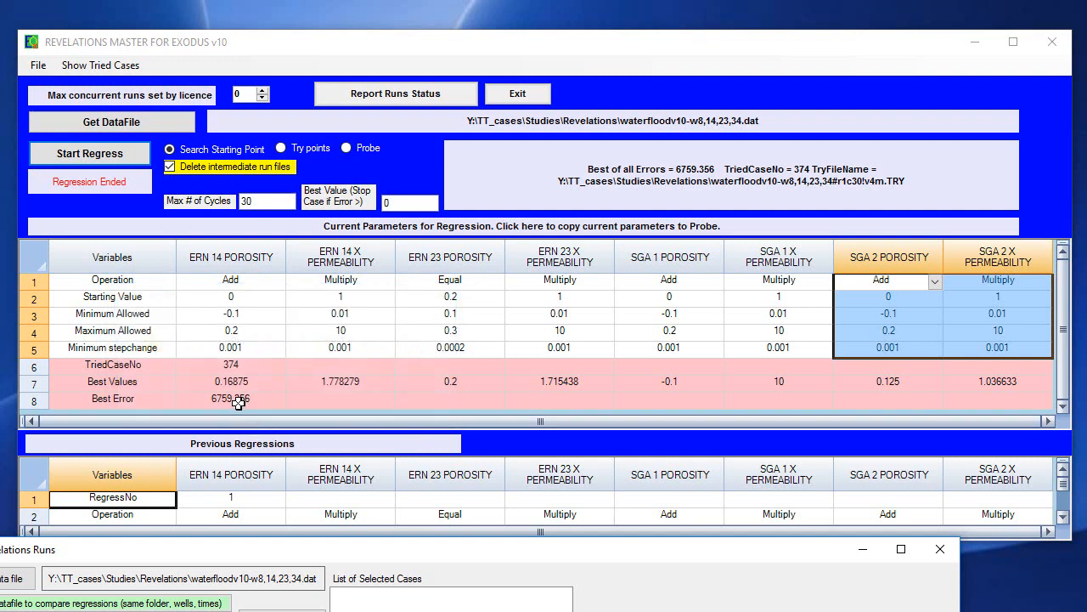
left_click_drag(370, 558, 559, 122)
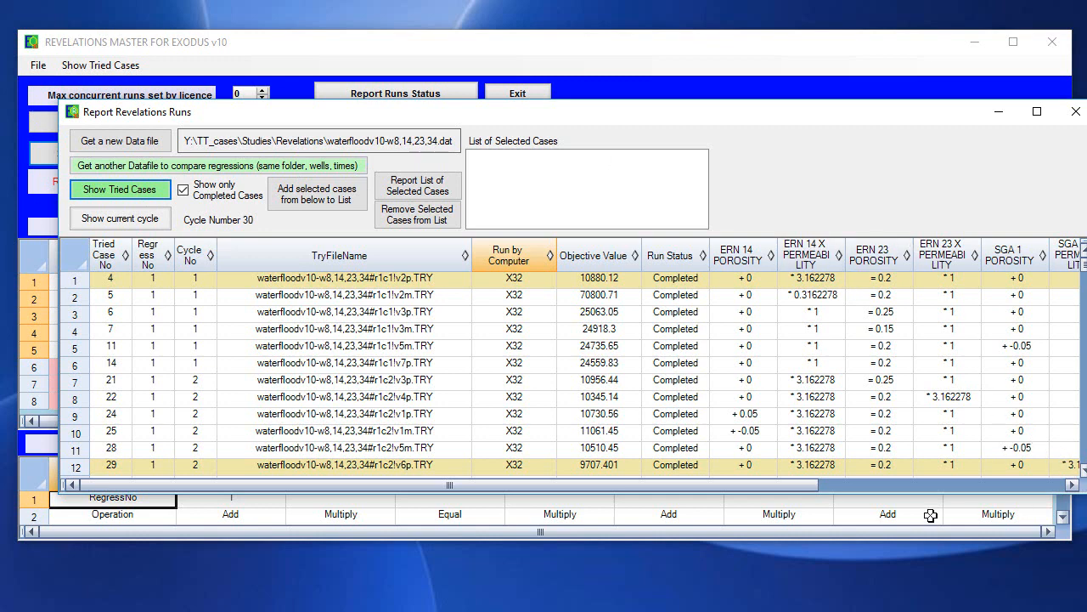
left_click_drag(717, 97, 717, 39)
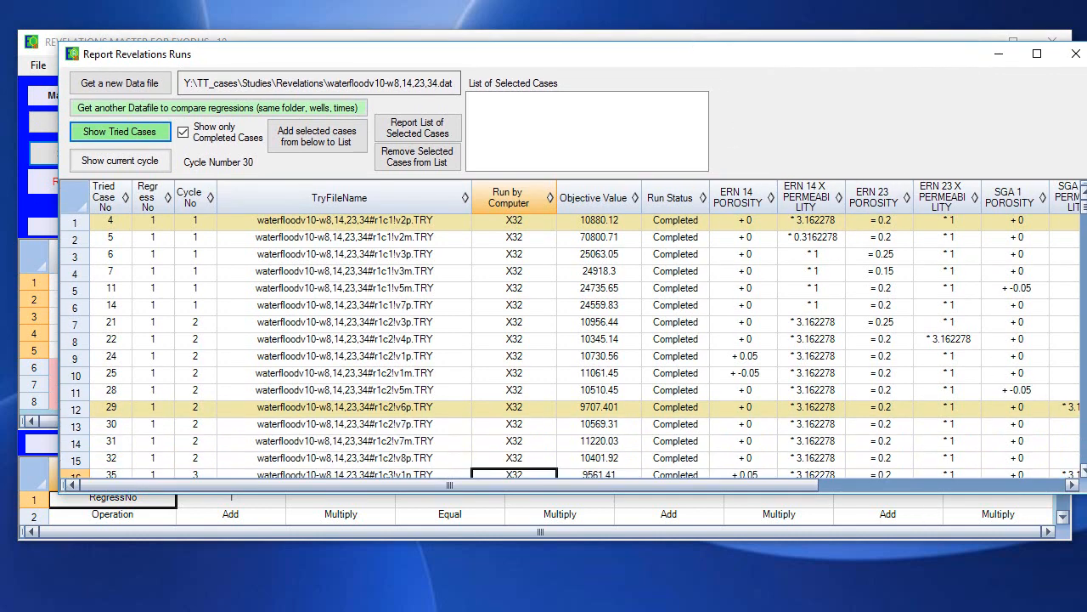
Review the objective values of the tried cases from the first cycle through to the final cycles.
scroll(611, 404, "down", 20)
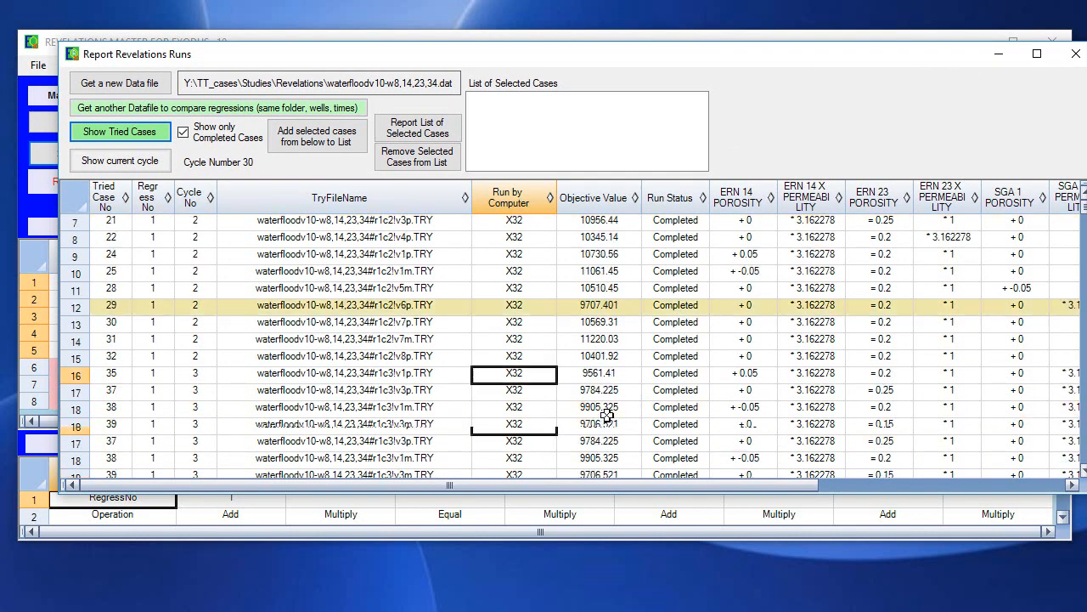
scroll(592, 398, "down", 20)
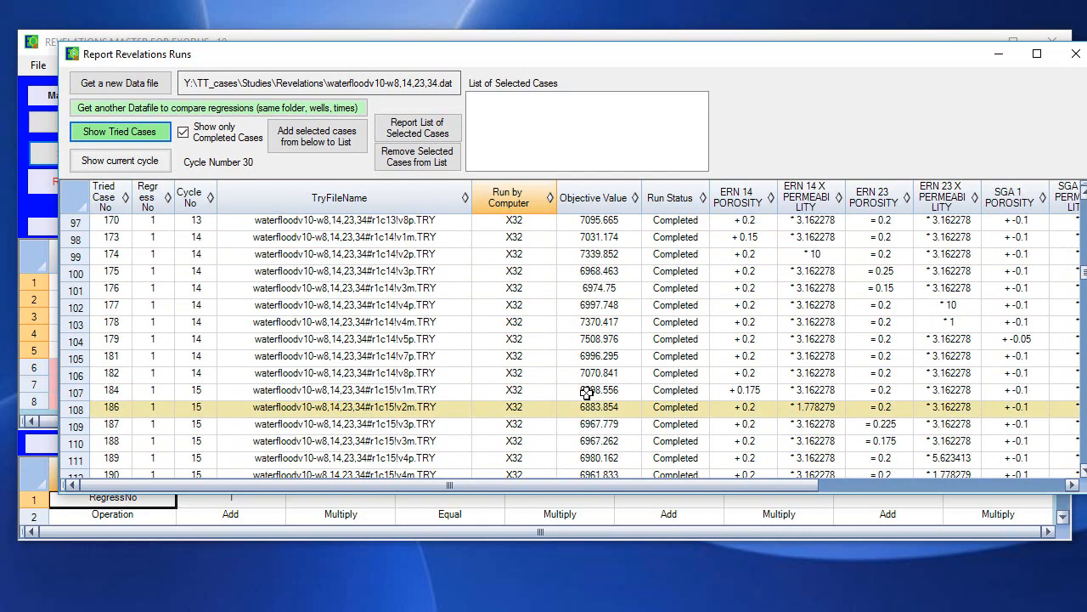
scroll(586, 391, "down", 20)
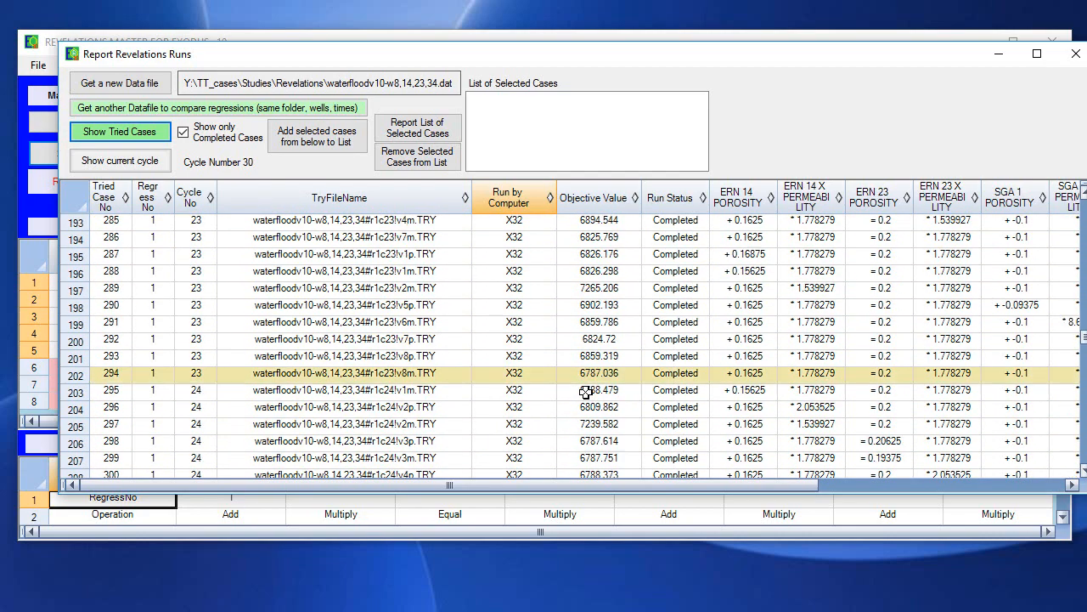
scroll(592, 400, "down", 9)
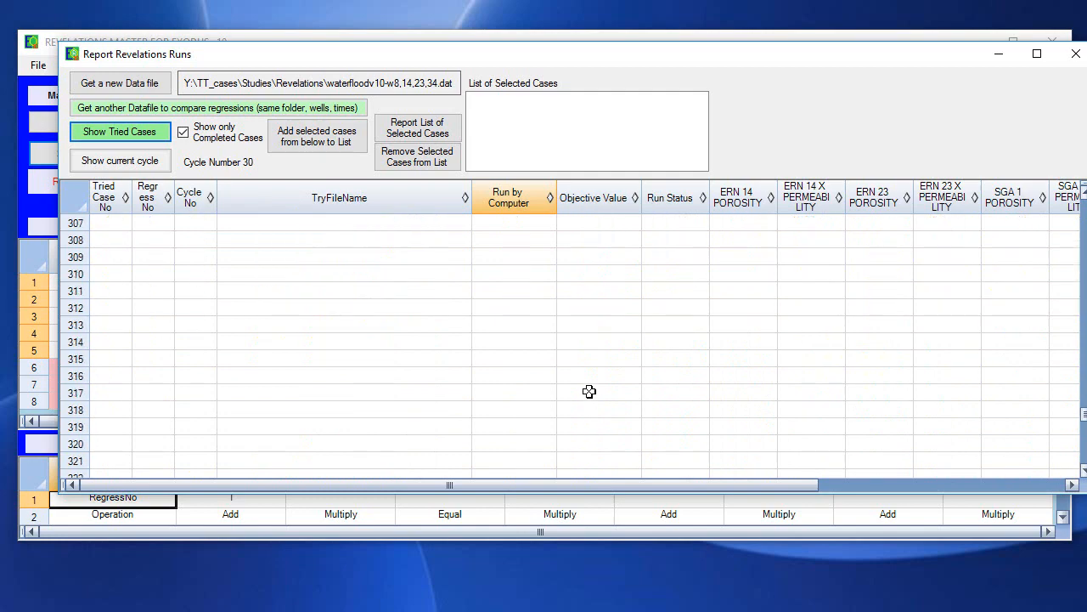
scroll(586, 399, "up", 16)
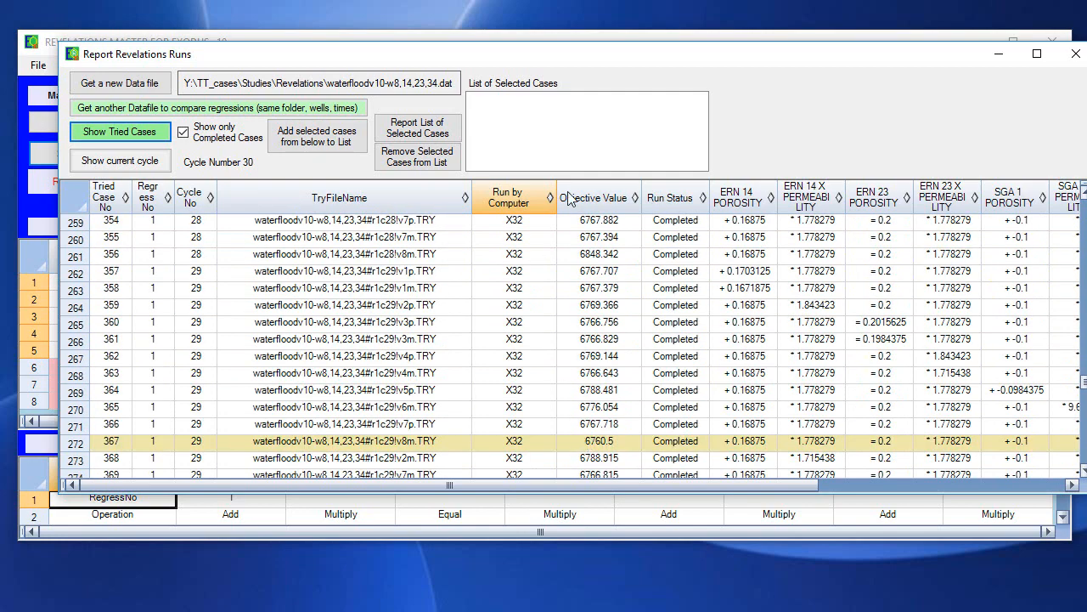
Locate tried case 374 in cycle 30 and compare it with the Best Values and Best Error in the main window.
left_click_drag(602, 67, 804, 52)
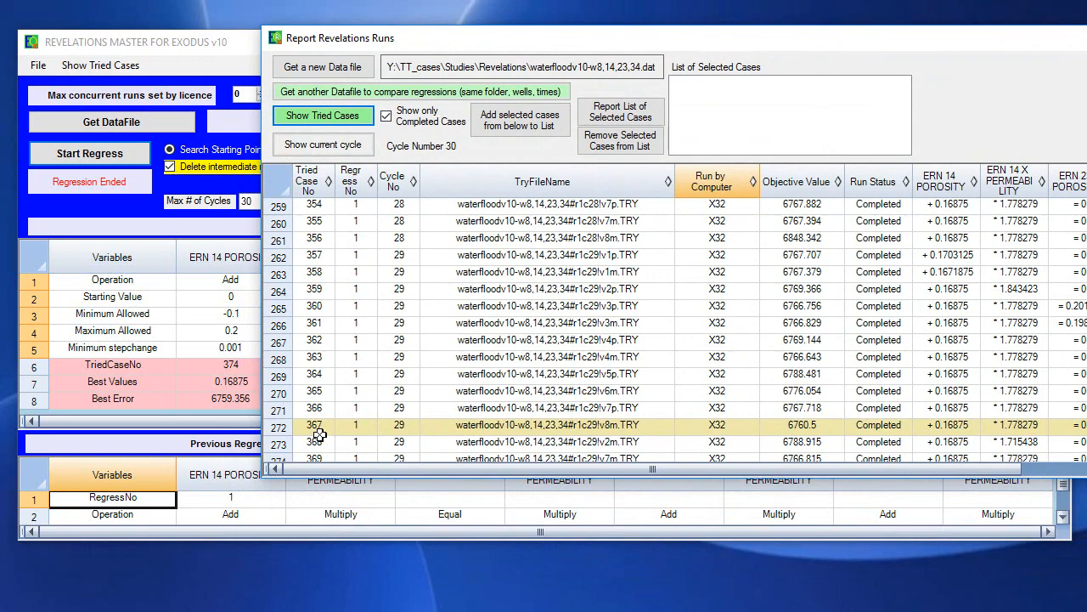
left_click_drag(615, 47, 483, 60)
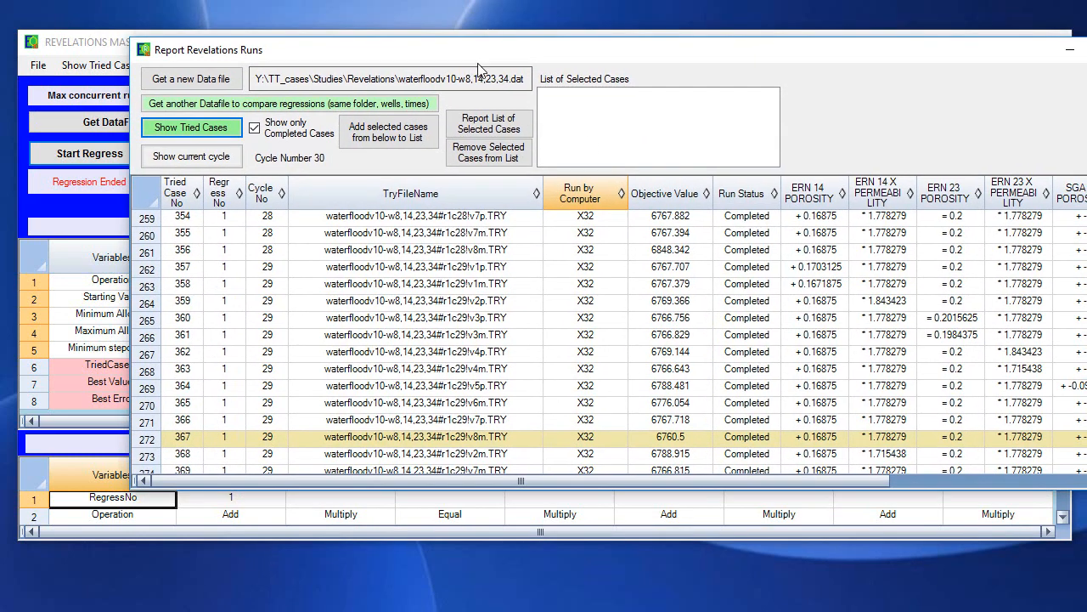
scroll(646, 236, "up", 6)
scroll(608, 255, "down", 19)
scroll(619, 253, "up", 20)
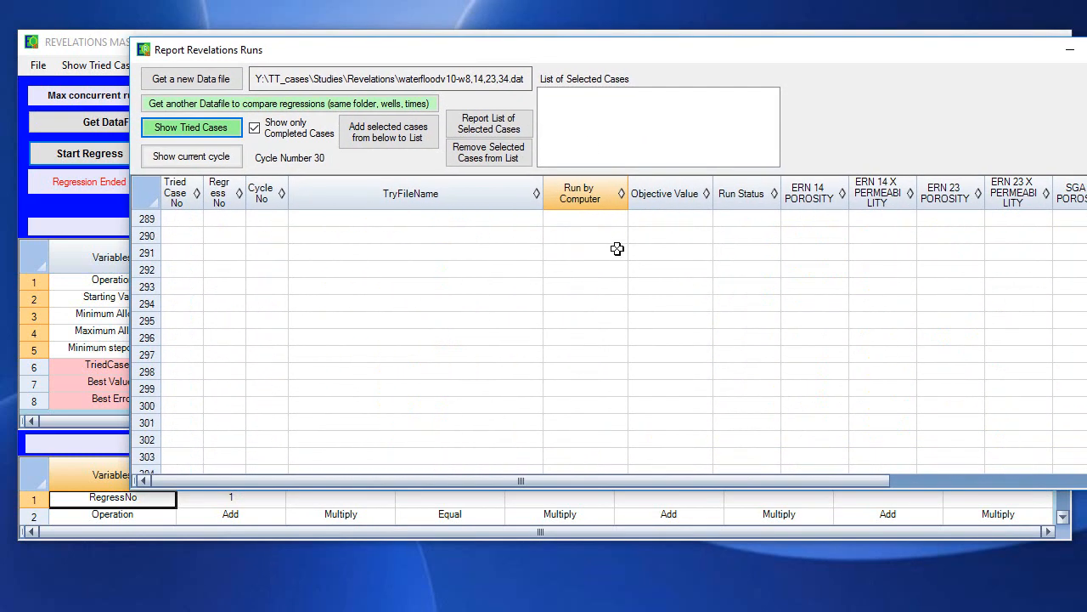
scroll(578, 235, "down", 20)
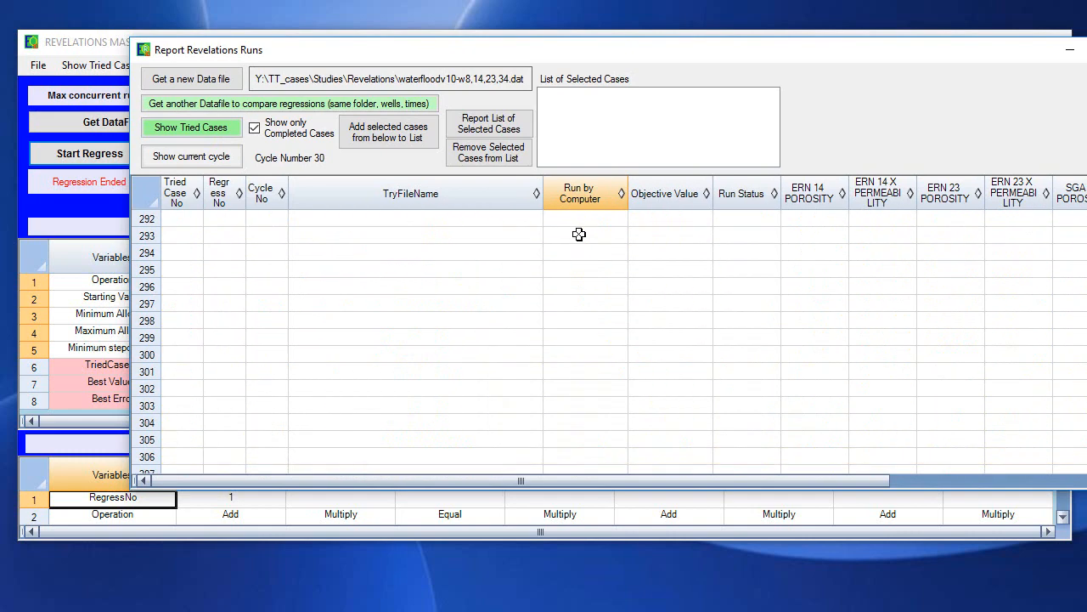
scroll(575, 230, "up", 8)
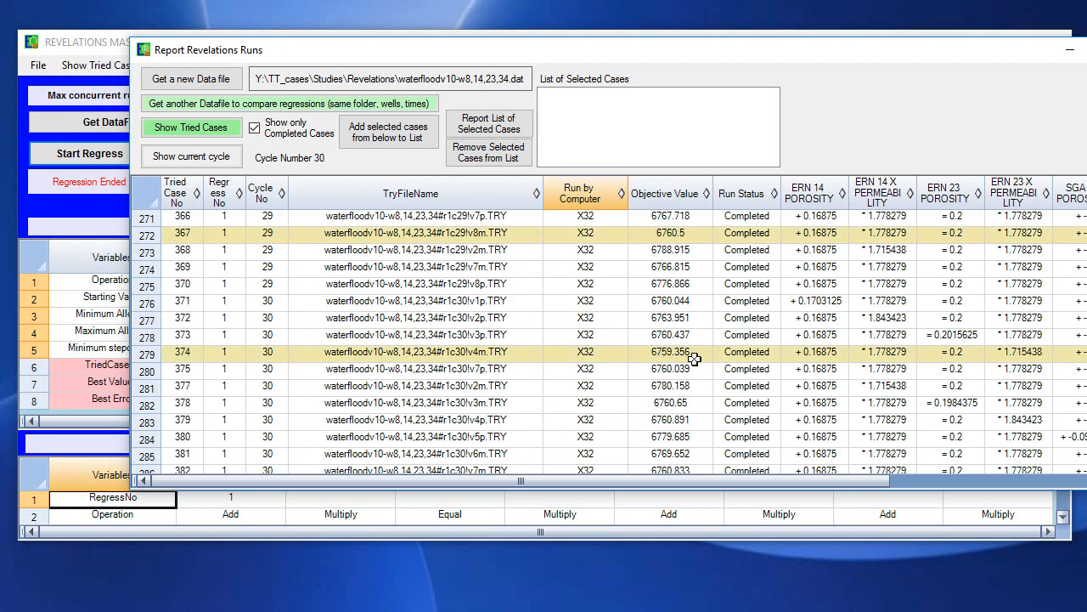
left_click_drag(464, 63, 632, 57)
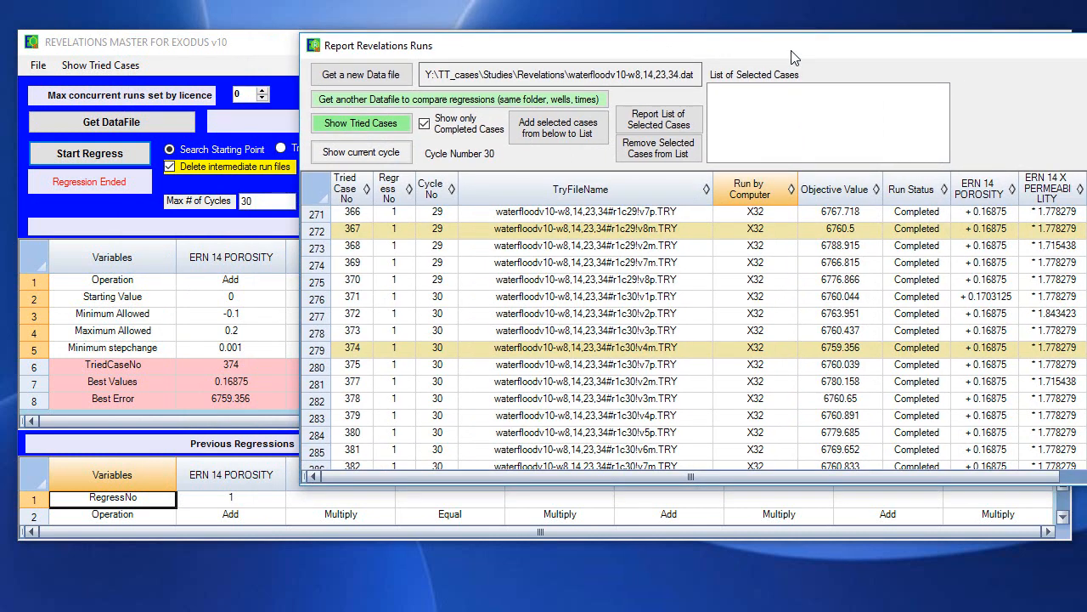
Move the report window back over the main window and return to the cycle 1 cases at the start of the list.
left_click_drag(734, 57, 425, 86)
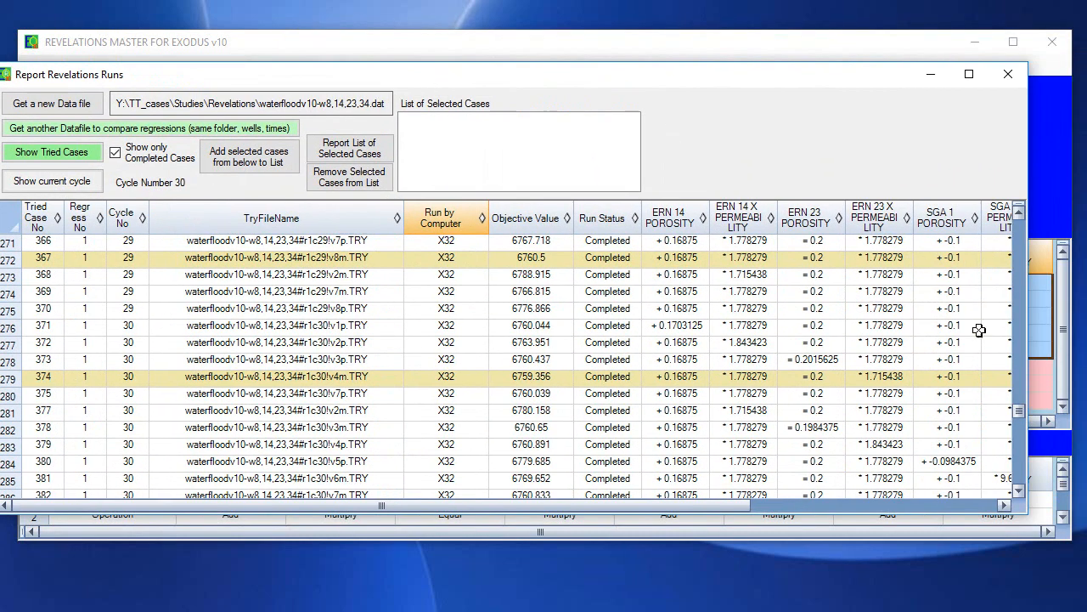
left_click_drag(1018, 287, 1024, 254)
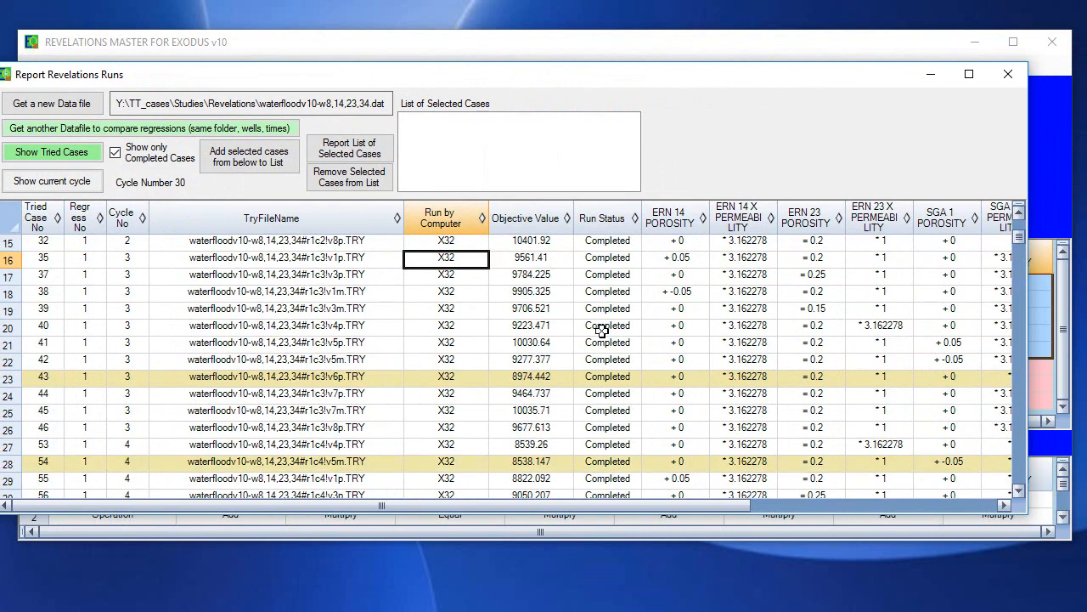
scroll(601, 330, "up", 5)
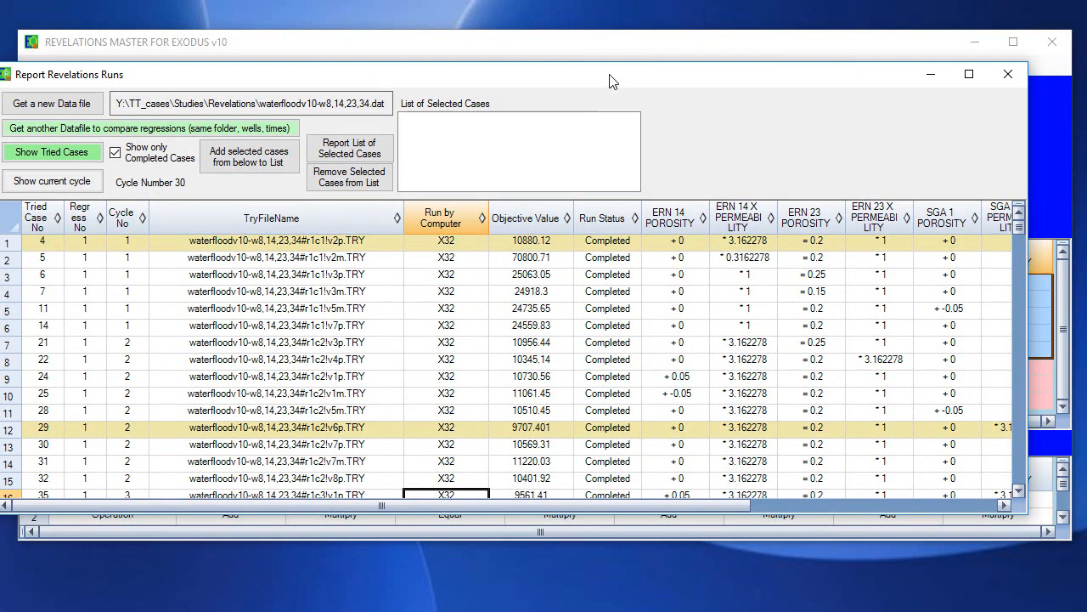
Minimize the Report Revelations Runs window and extend the main window's height to show more rows of the Previous Regressions table.
left_click_drag(610, 82, 643, 88)
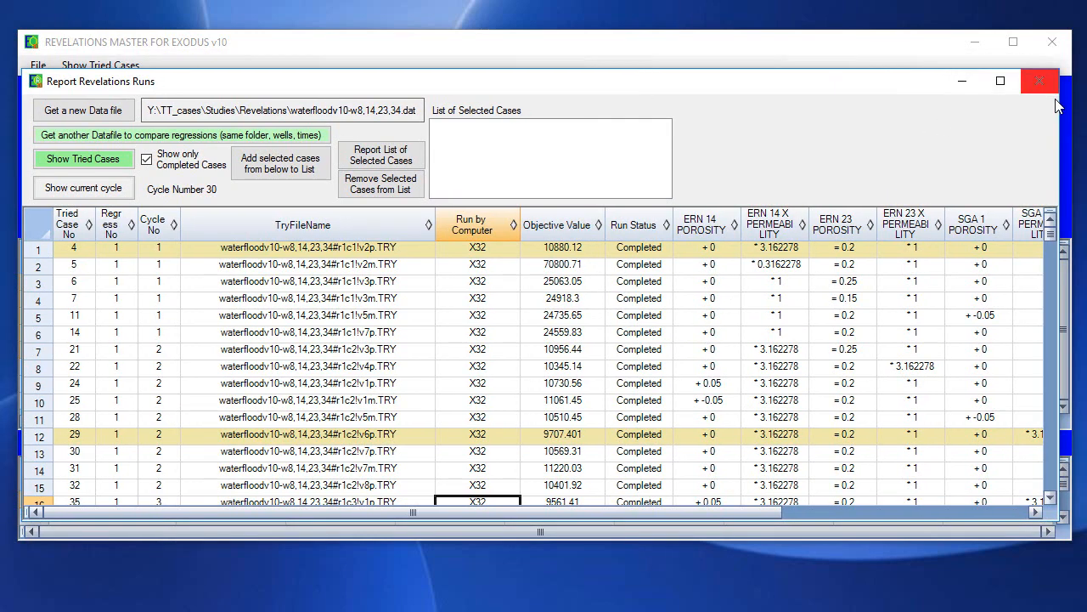
left_click(969, 87)
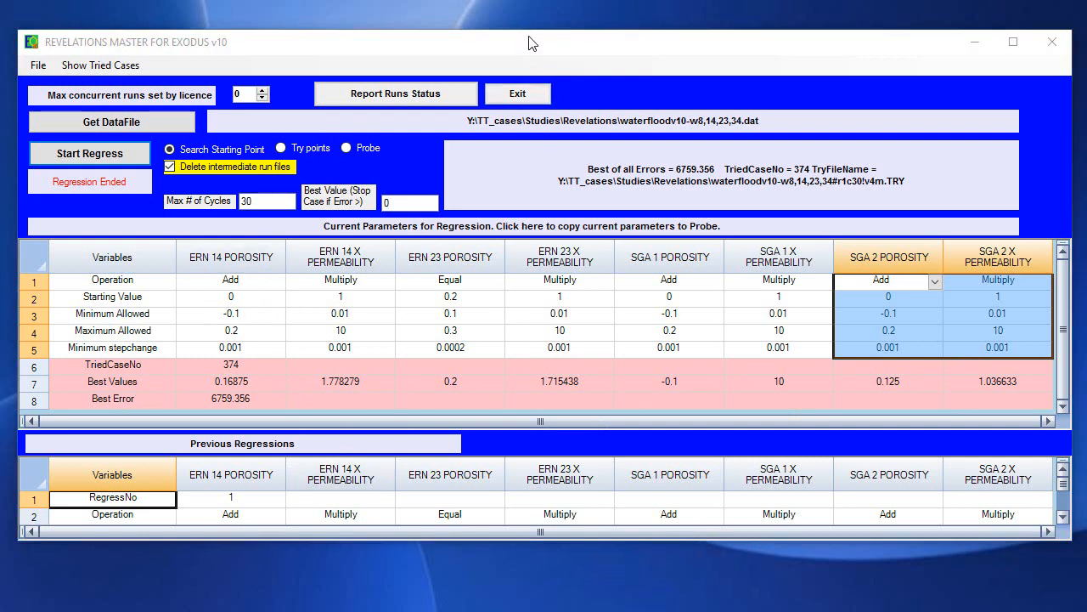
left_click_drag(528, 25, 528, 0)
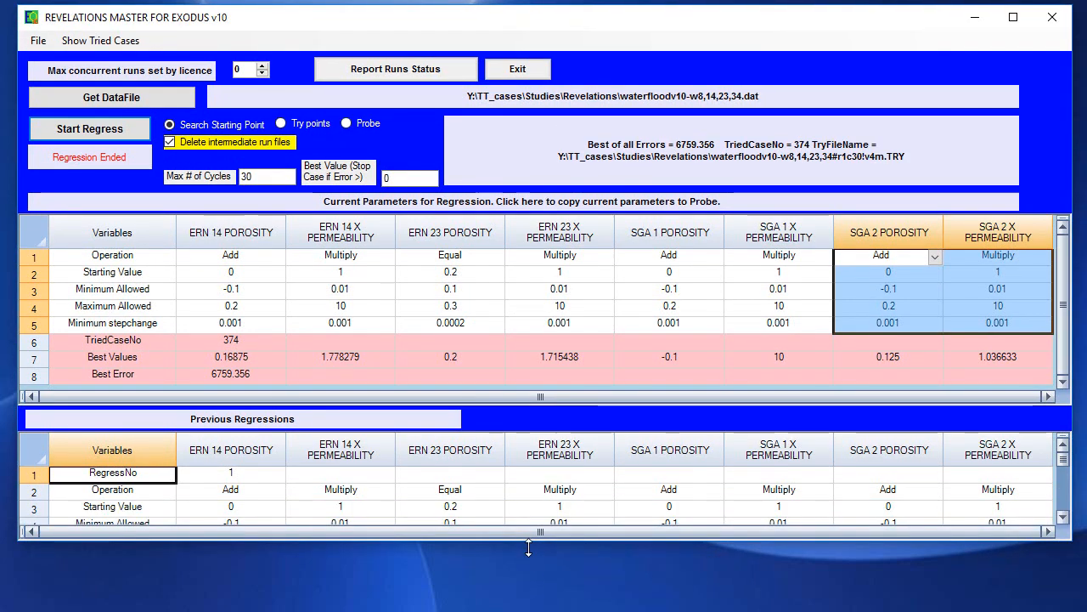
left_click_drag(515, 544, 515, 606)
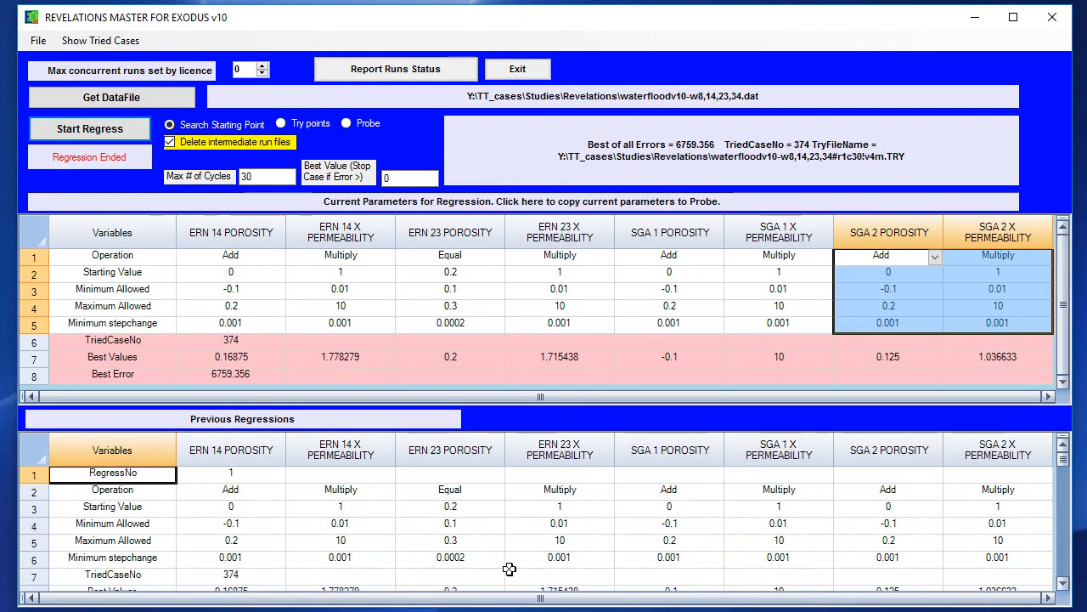
Review the Best Error under Previous Regressions and the current Best Values for ERN 23 POROSITY and SGA 1 X PERMEABILITY.
scroll(485, 546, "down", 2)
scroll(485, 546, "up", 2)
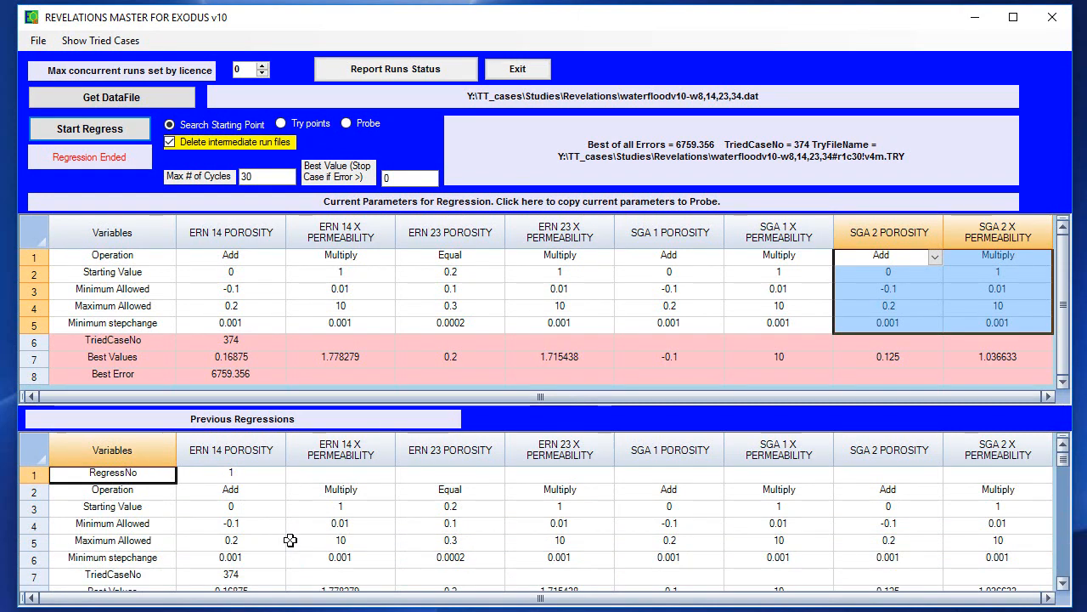
scroll(498, 495, "down", 2)
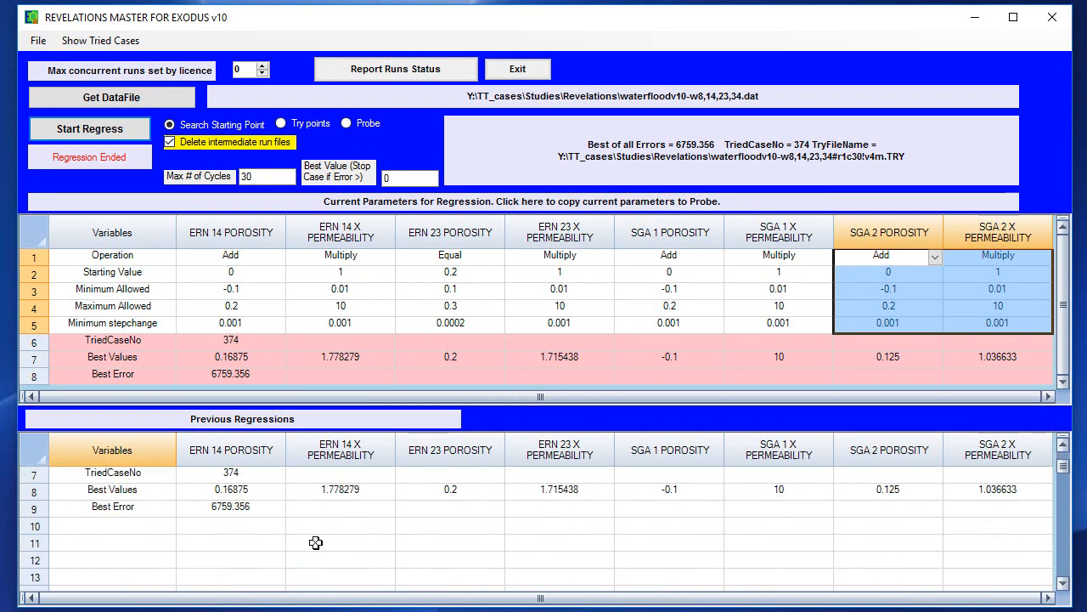
left_click(240, 508)
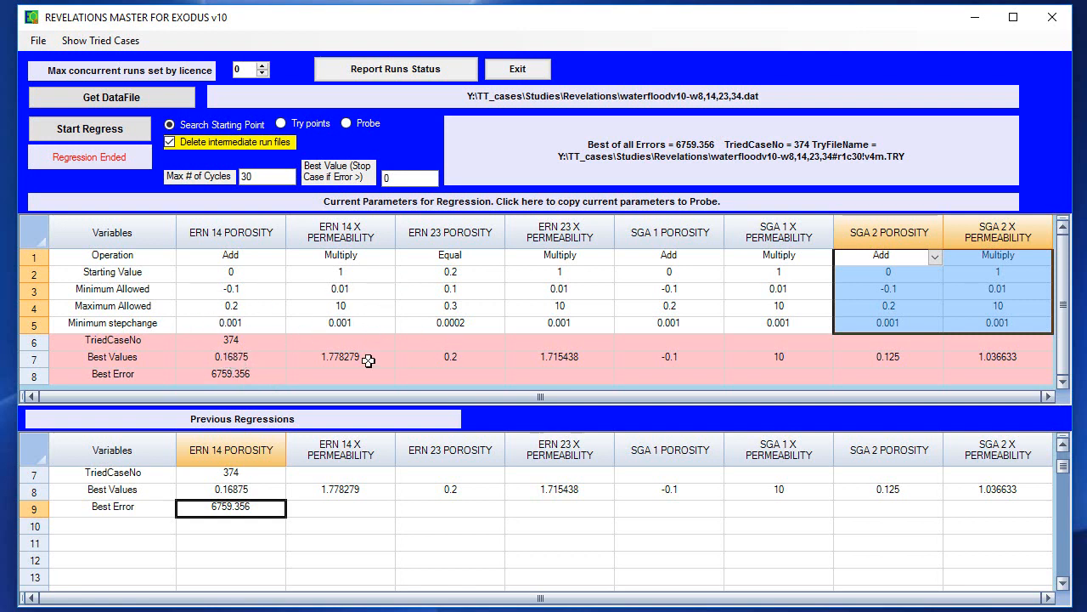
left_click(461, 357)
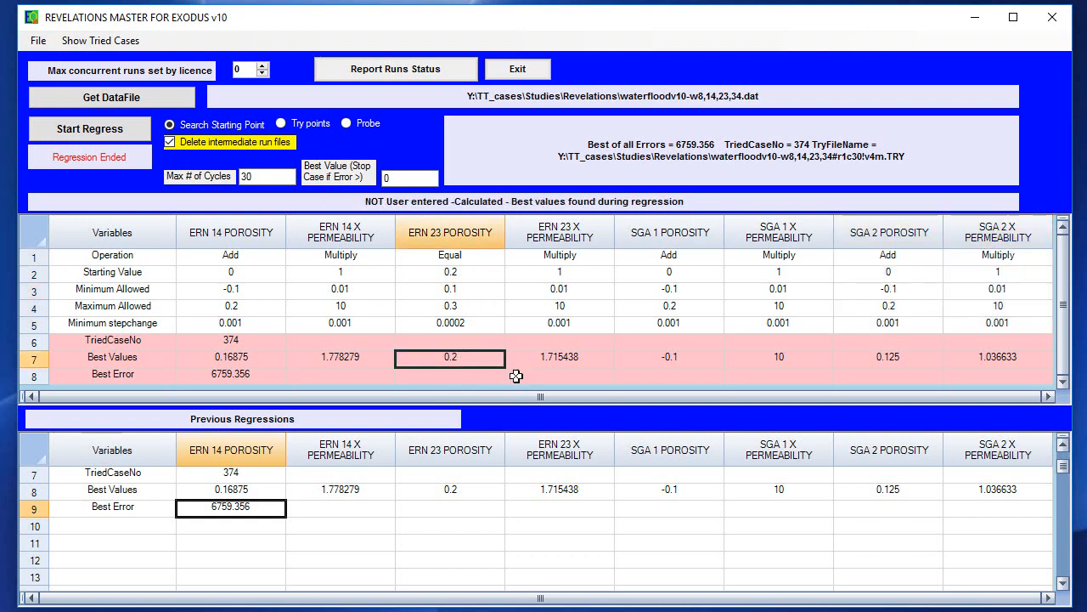
left_click(793, 357)
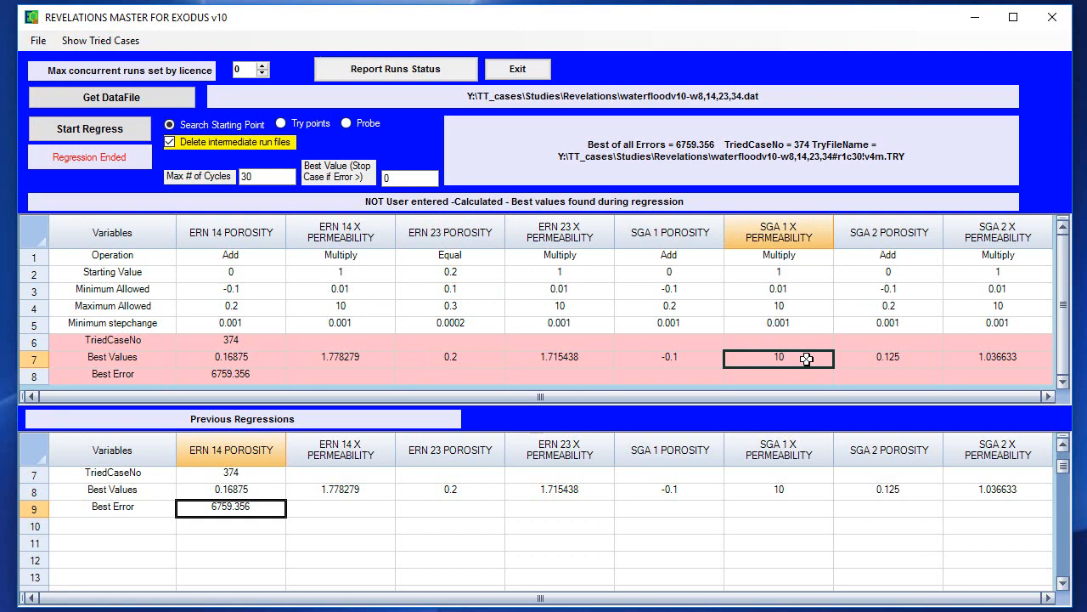